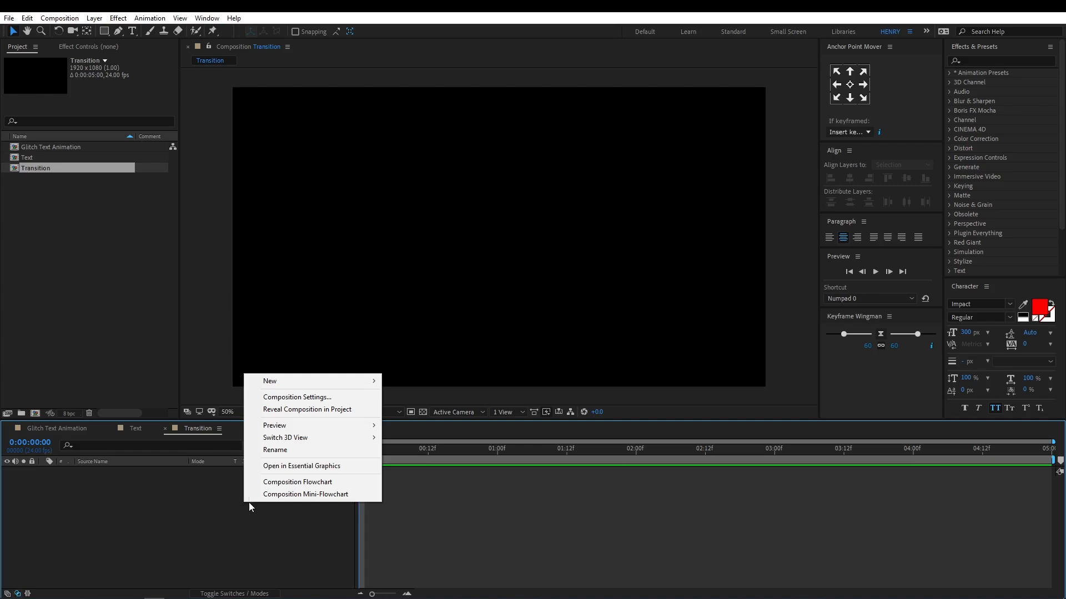
Create a black (000000) solid layer named Black Noise in the Transition composition.
mouse_move(327, 382)
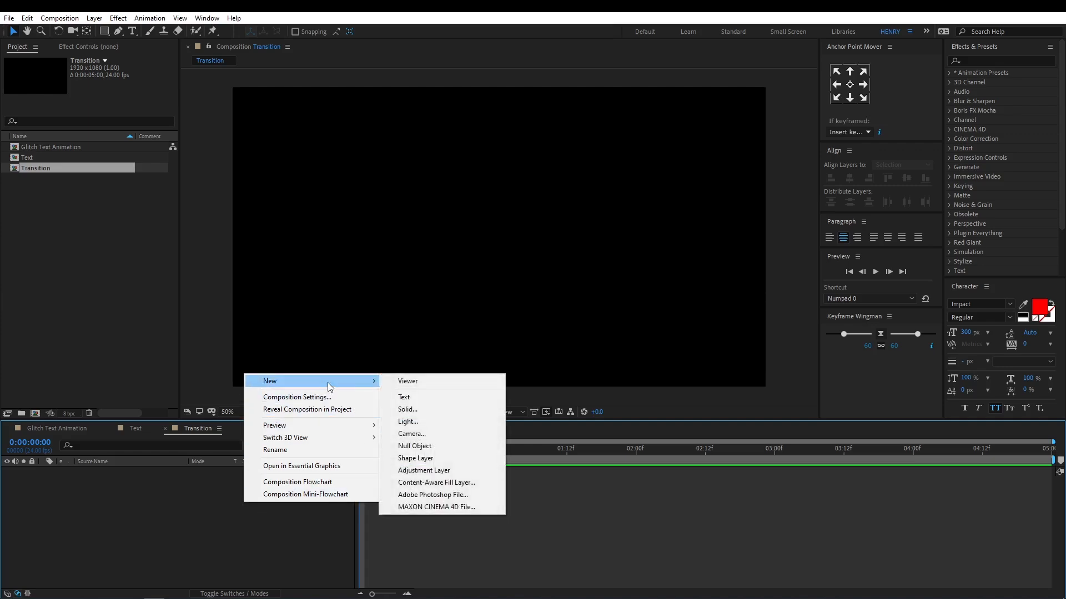
click(465, 411)
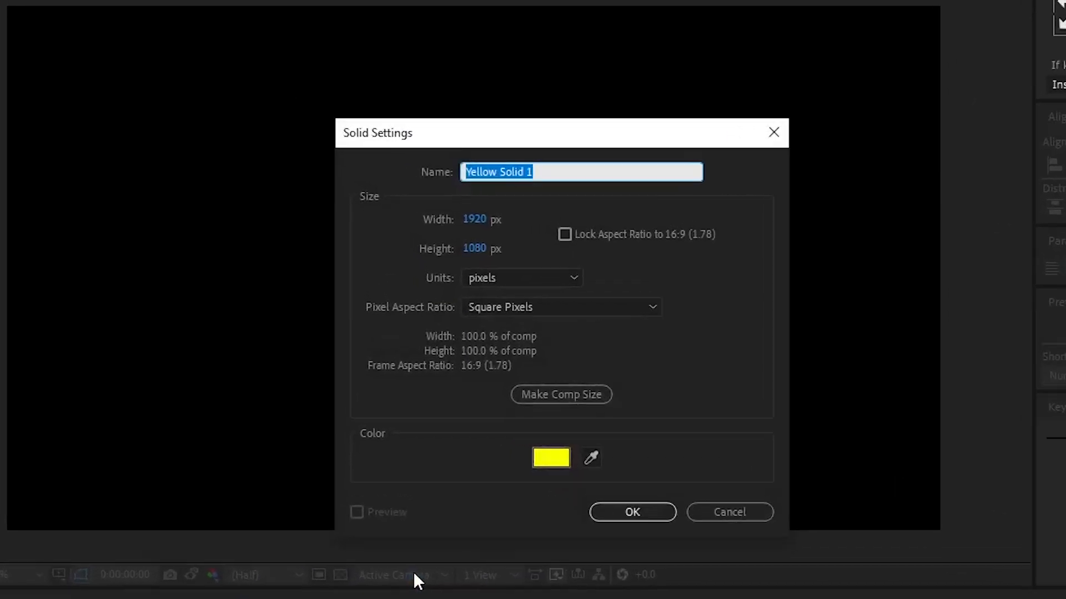
text(Bla)
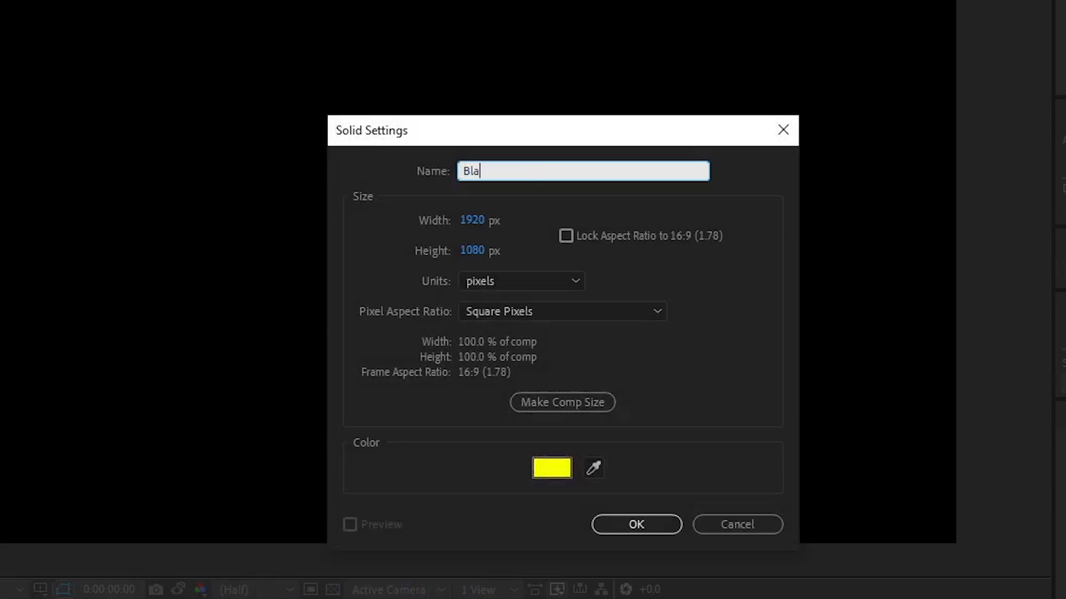
text(ck Noise)
click(562, 468)
click(350, 515)
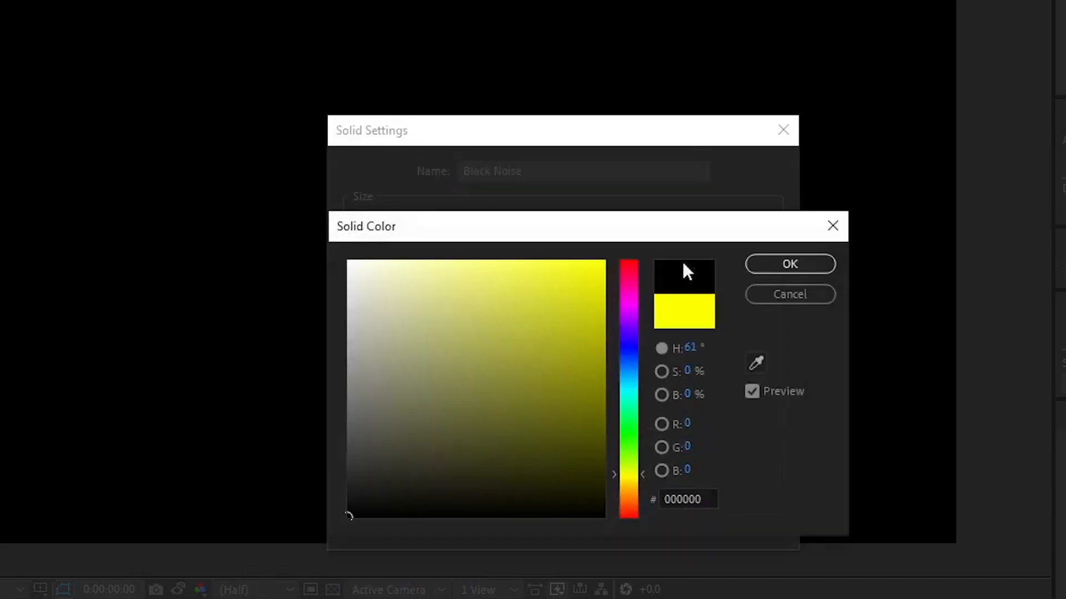
click(800, 264)
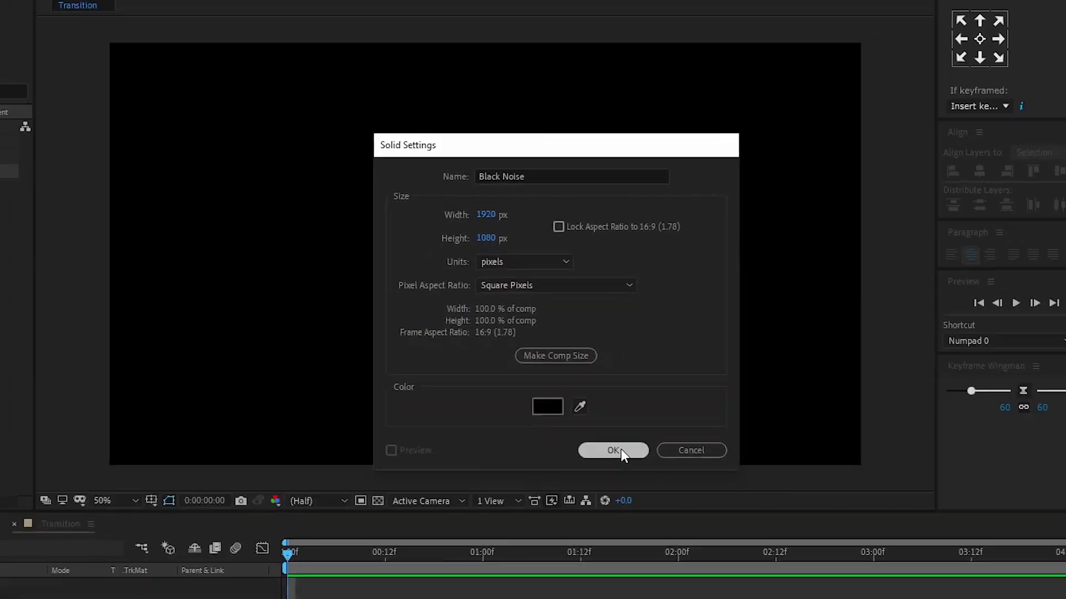
click(644, 523)
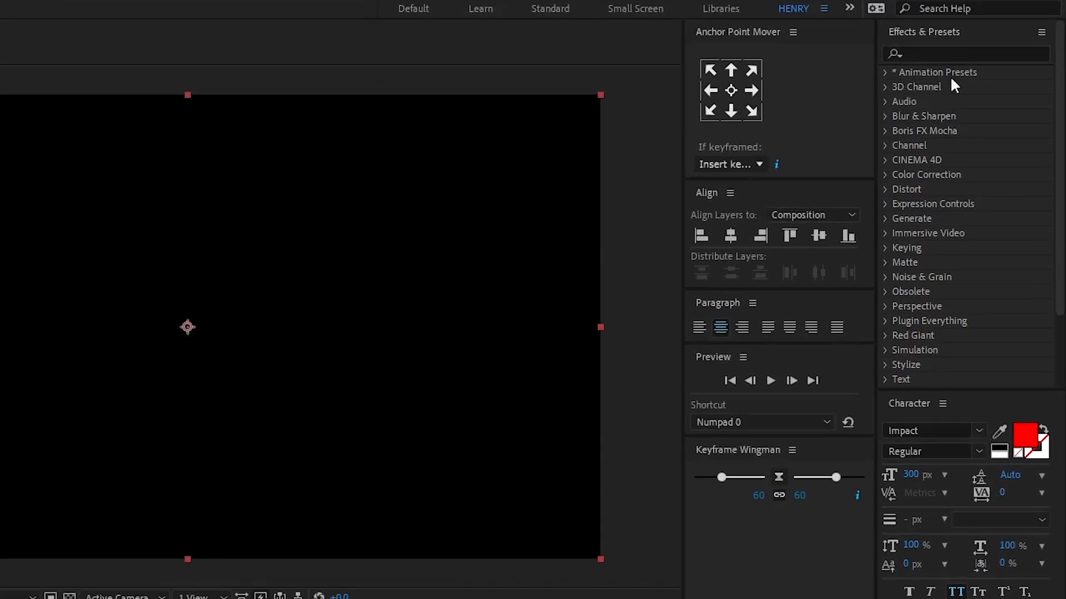
Find the Fractal Noise effect and apply it to the Black Noise layer.
click(971, 54)
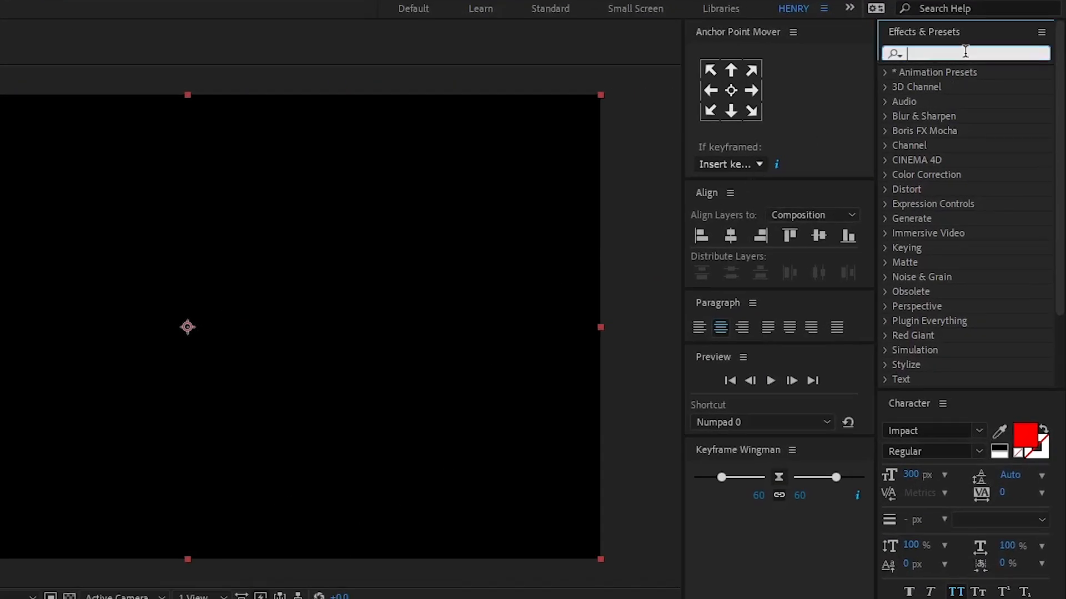
text(Fractal Noise)
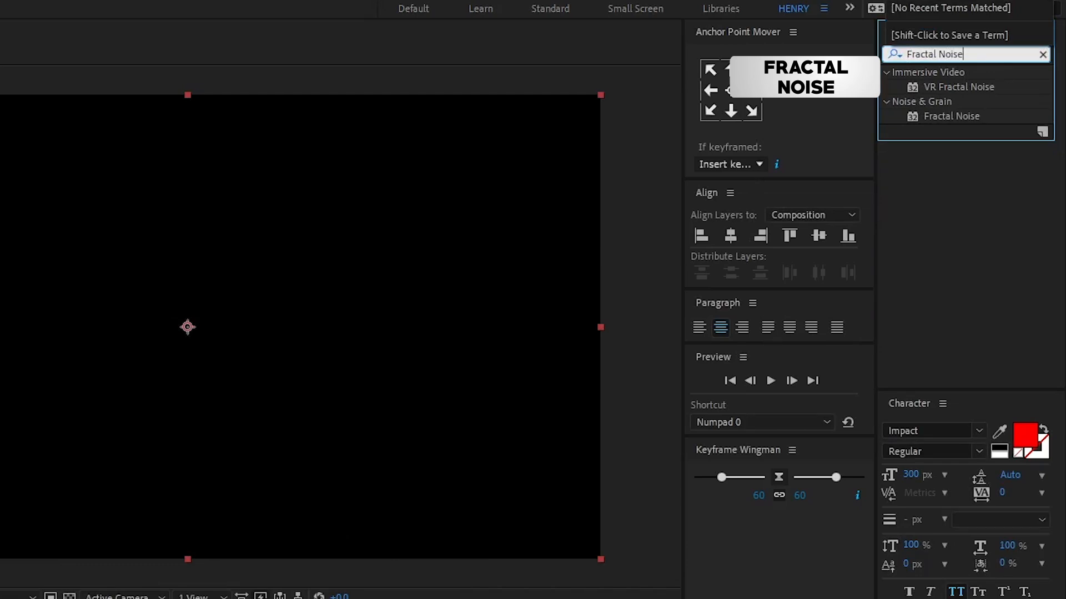
drag(959, 118, 118, 472)
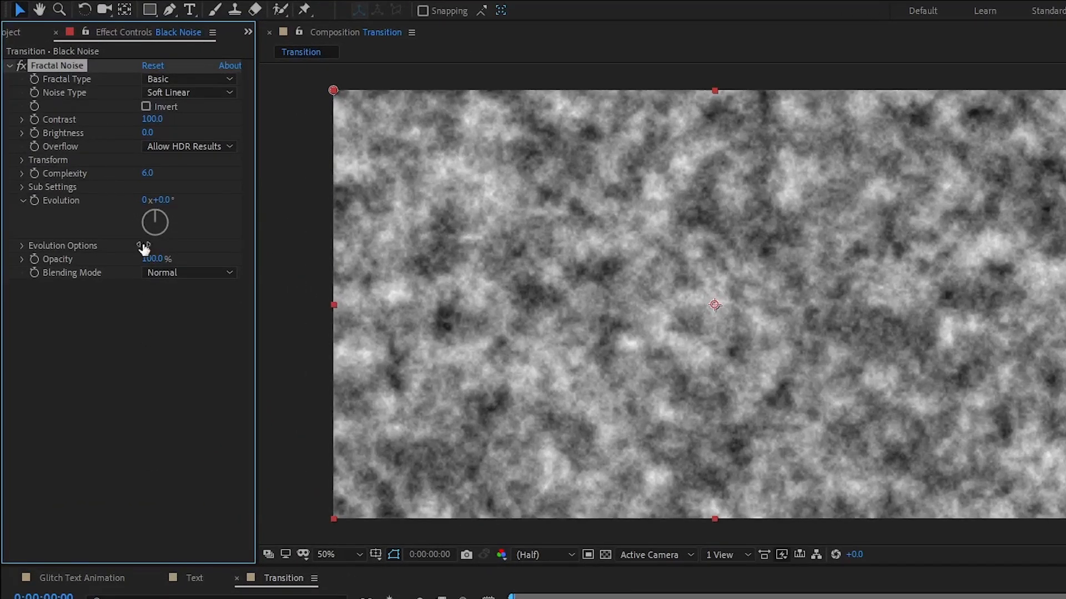
Set the Fractal Noise fractal type to Terrain and noise type to Block, and invert the noise.
click(175, 77)
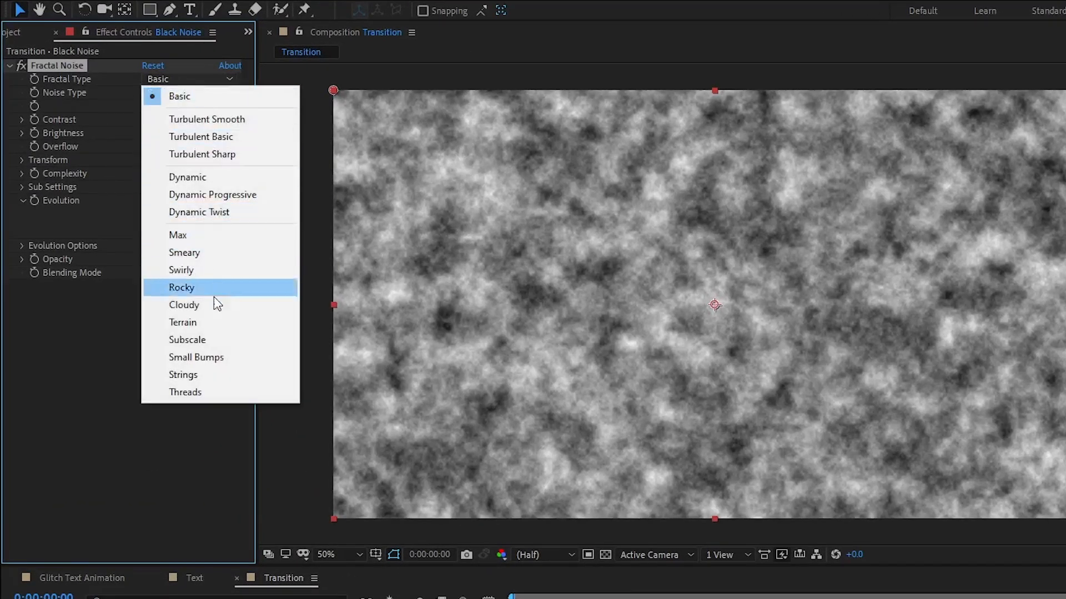
click(216, 322)
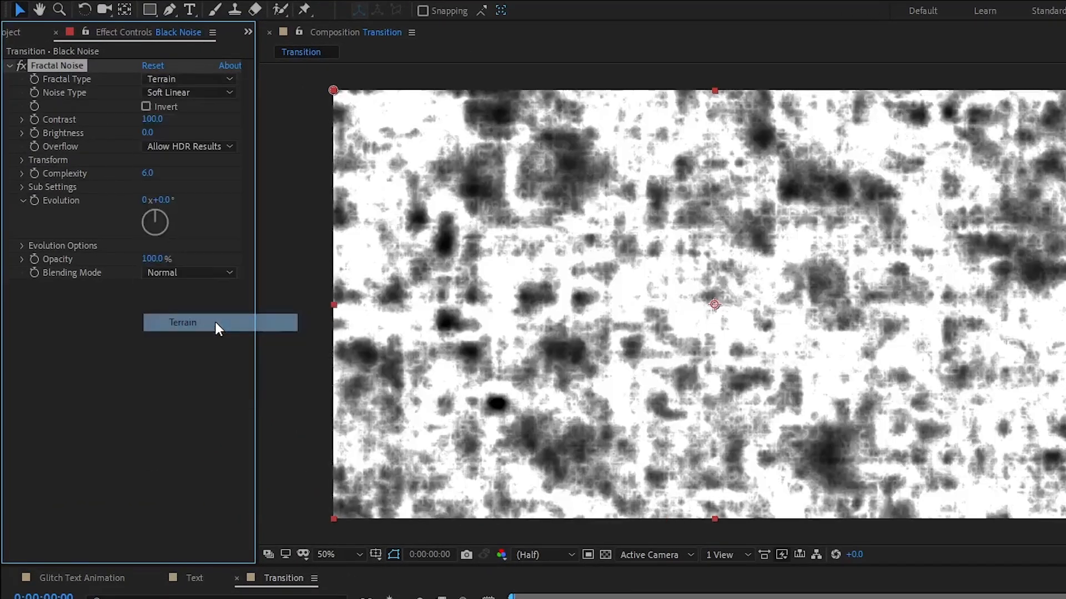
click(185, 92)
click(195, 110)
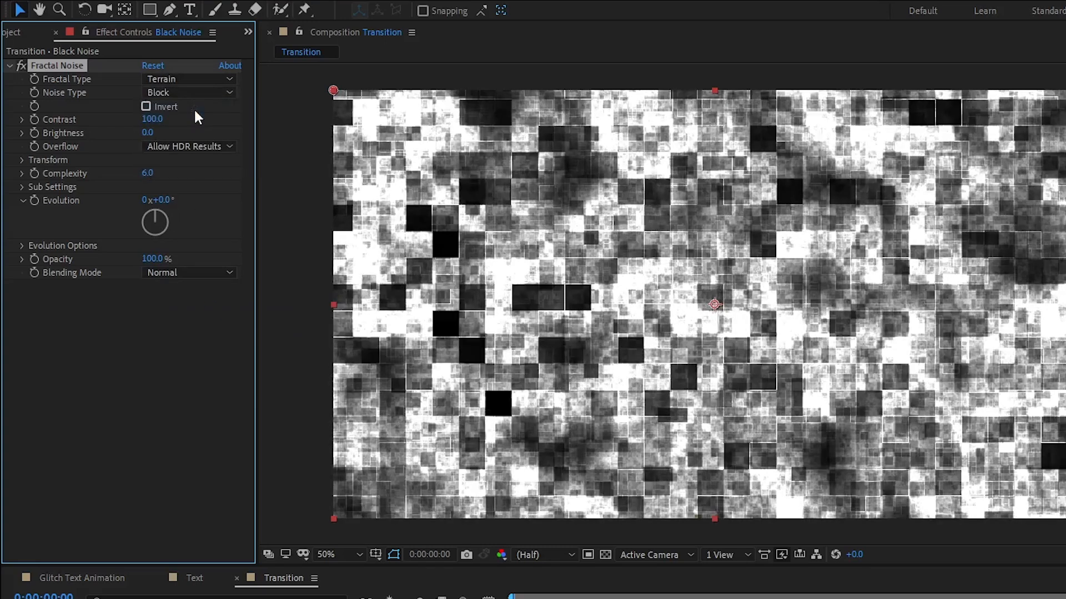
click(146, 105)
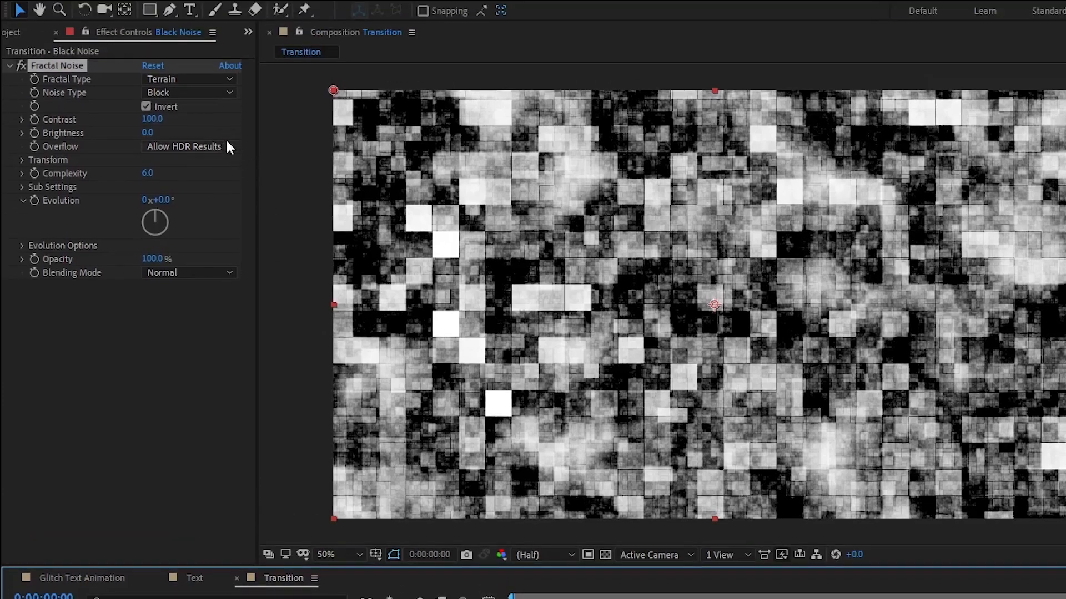
Keyframe the Fractal Noise brightness from -500 at the first frame to -100 at frame 12.
click(148, 133)
text(-500)
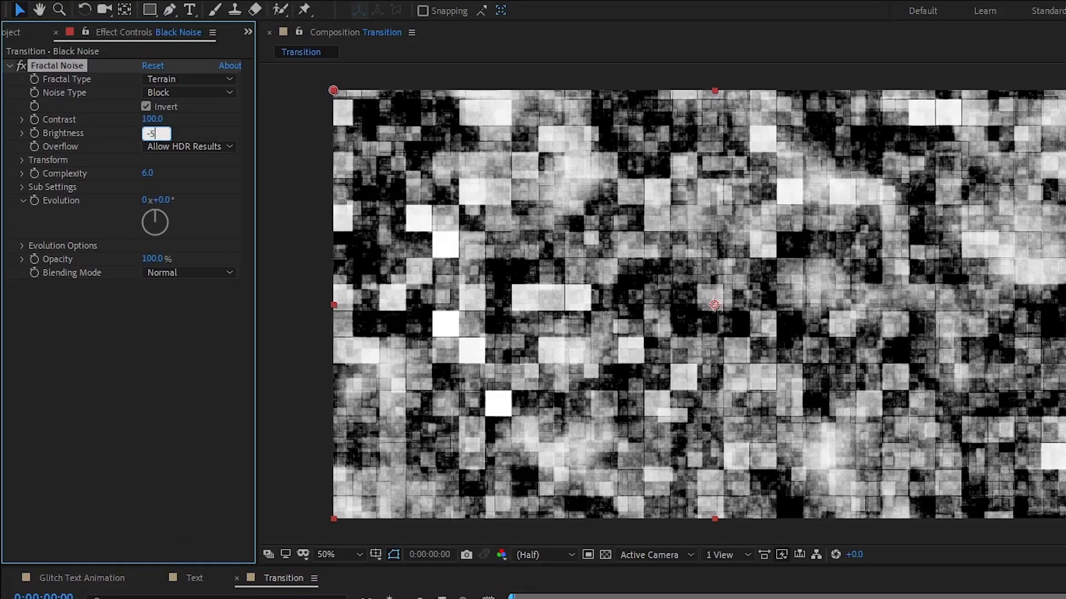
key(Return)
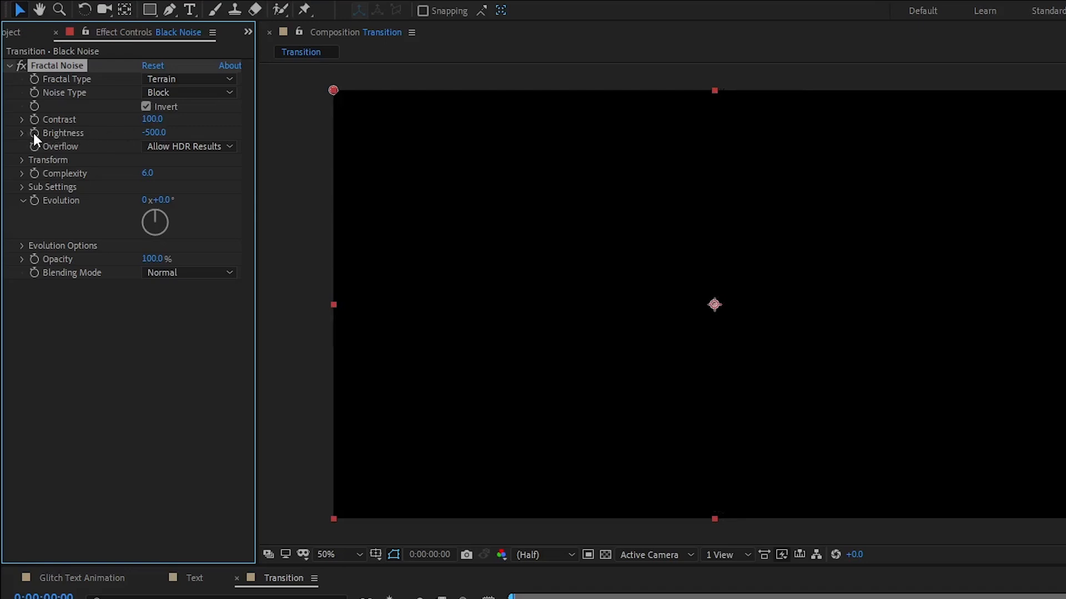
click(612, 437)
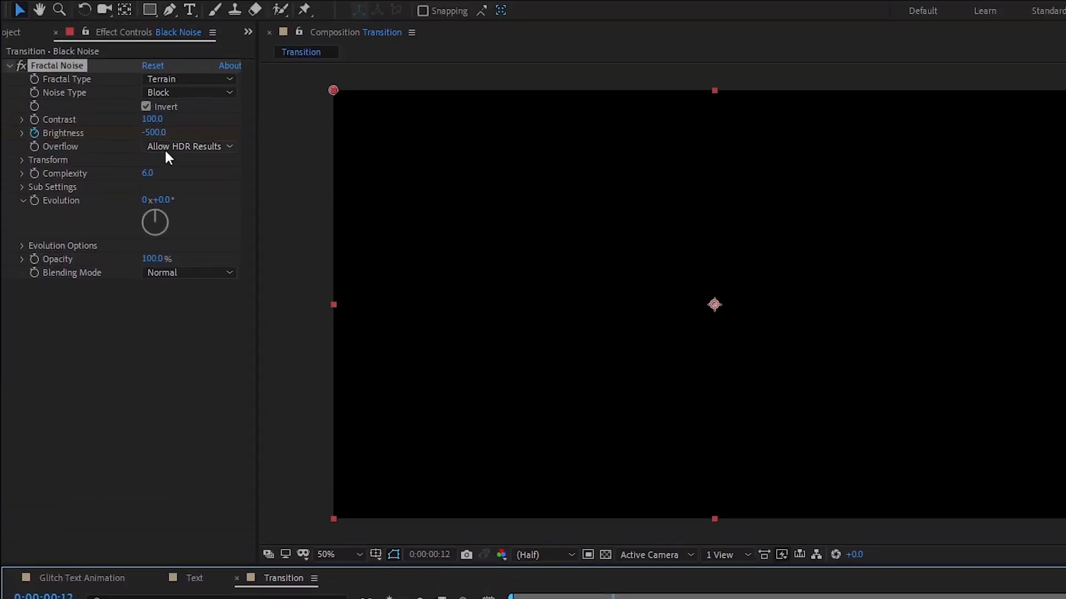
click(159, 134)
text(-100)
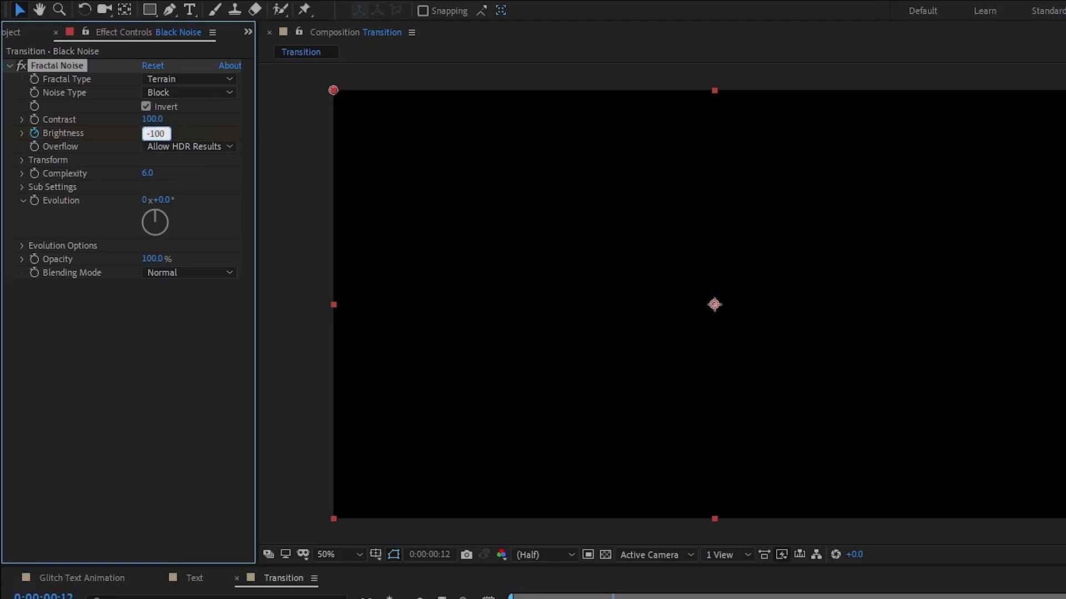
key(Return)
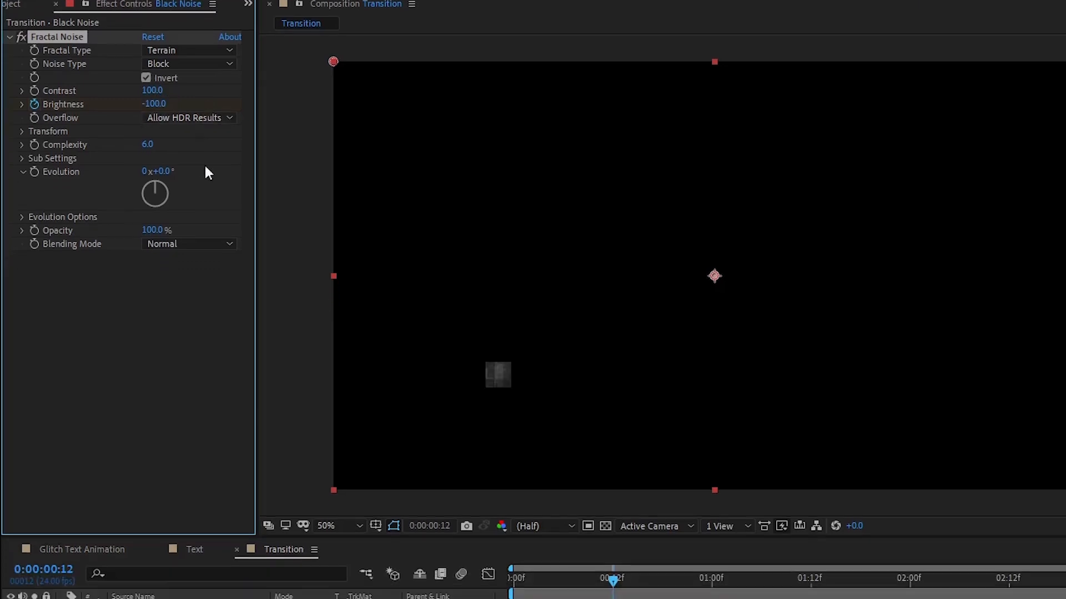
Keyframe the Fractal Noise Sub Influence from 0 at the first frame to 150 at frame 4.
drag(611, 439, 511, 440)
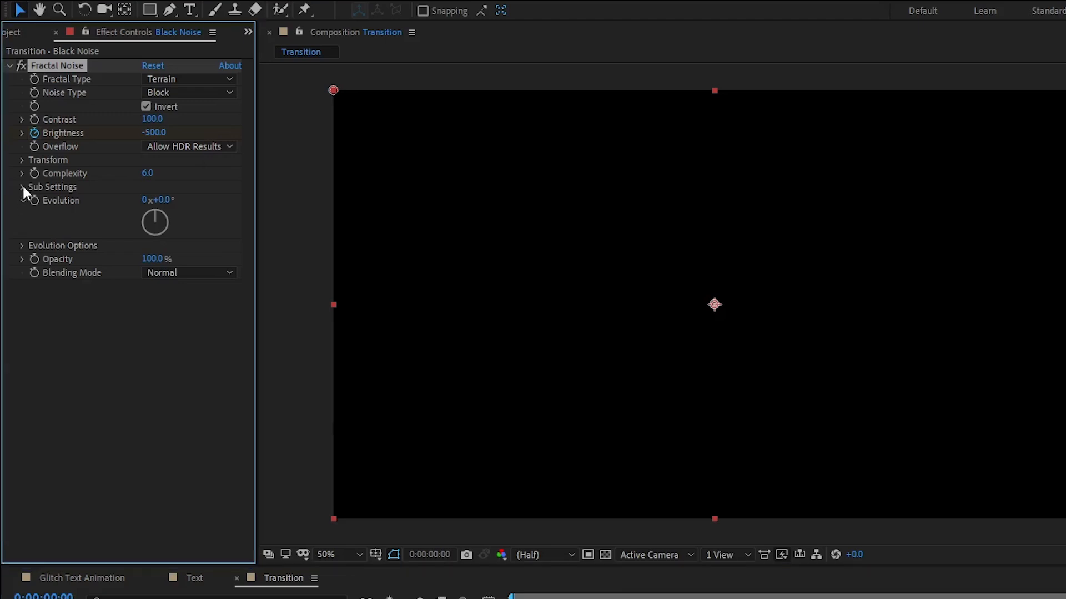
click(23, 187)
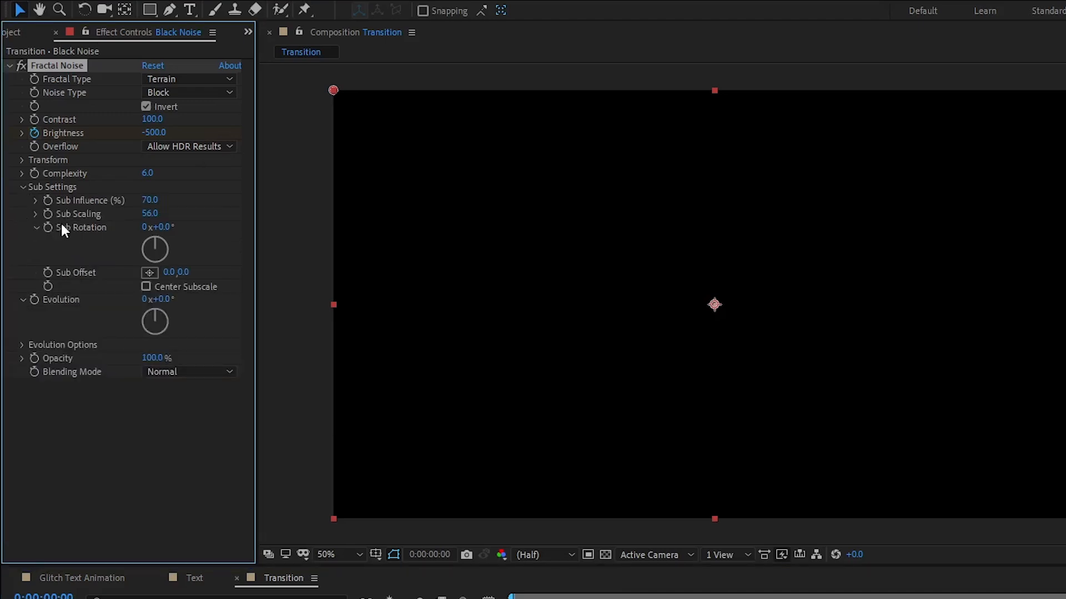
click(149, 202)
text(0)
key(Return)
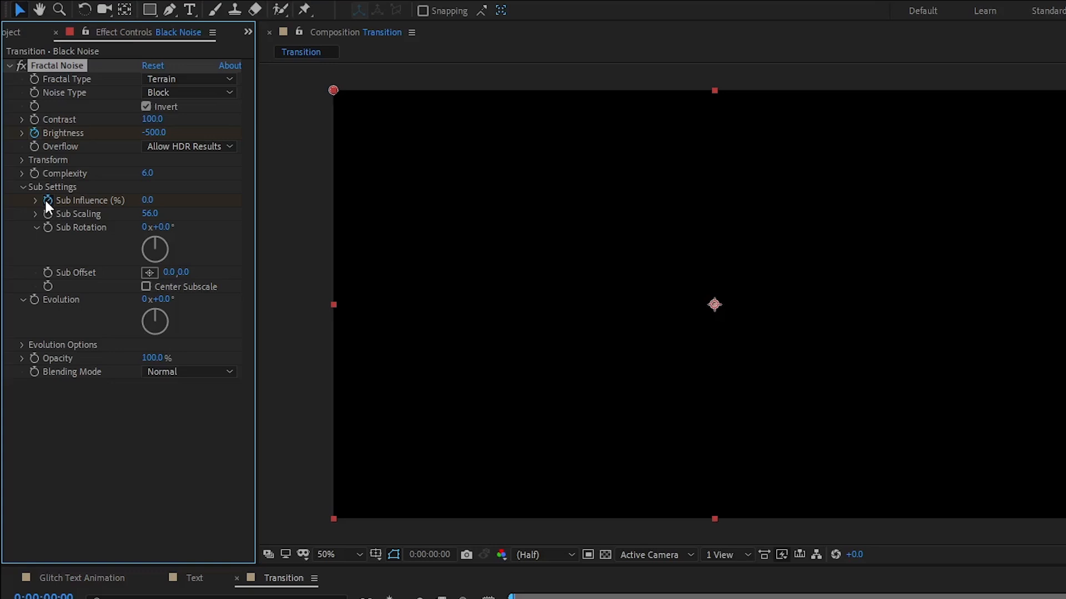
click(544, 438)
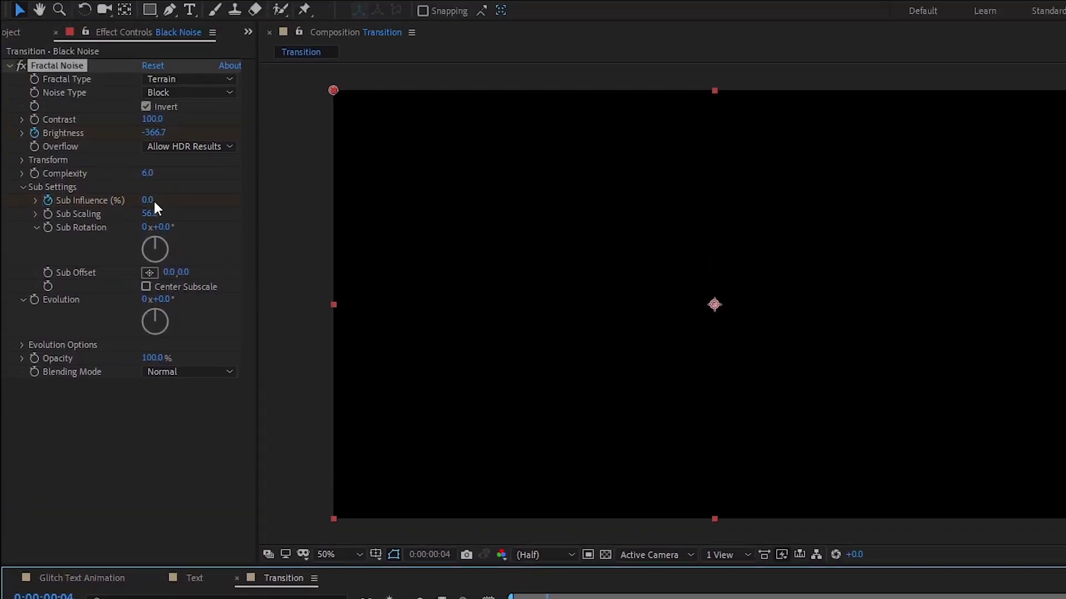
click(150, 201)
text(15)
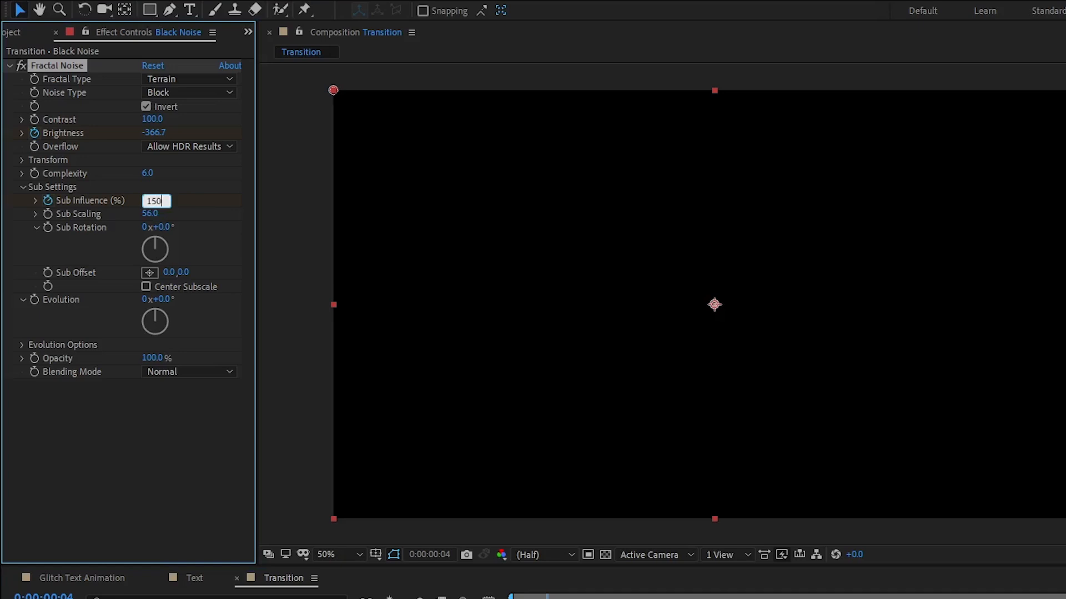
text(0)
key(Return)
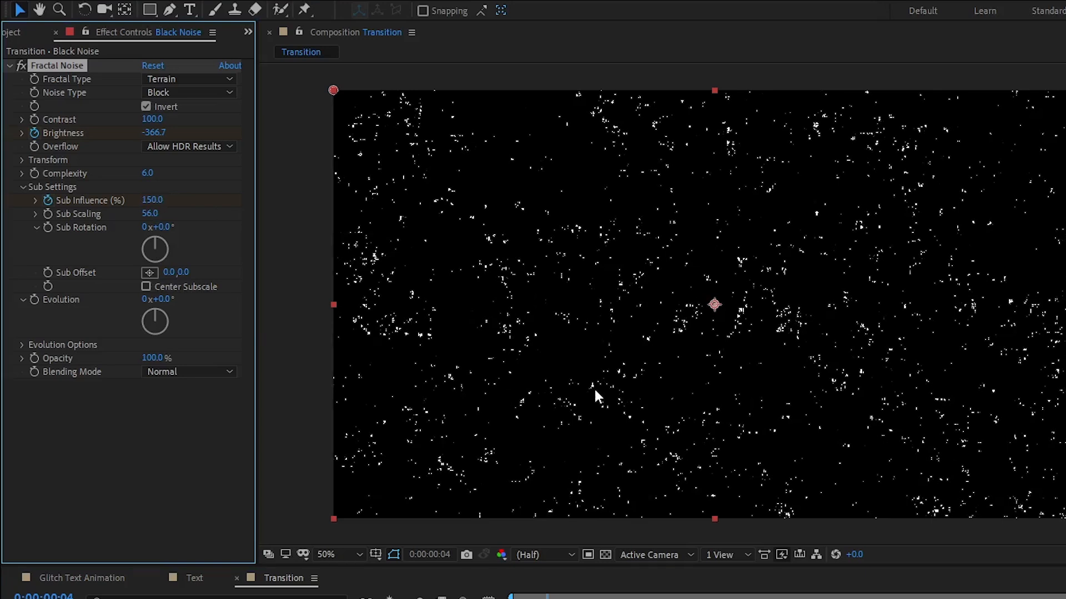
Add the expression time*500 to the Fractal Noise evolution from the first frame and preview the animation.
drag(548, 440, 515, 436)
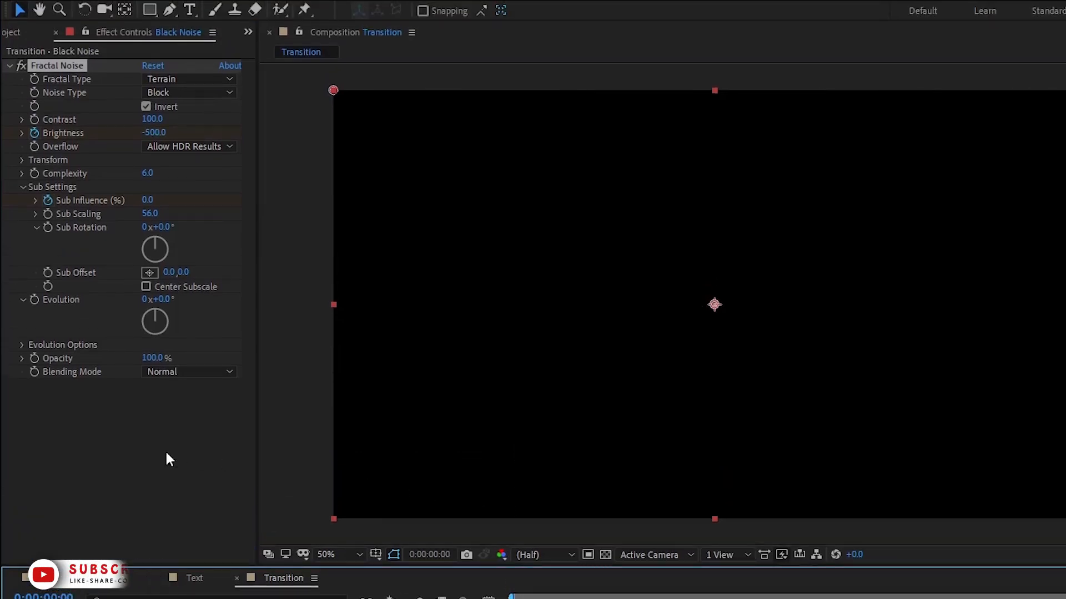
click(35, 298)
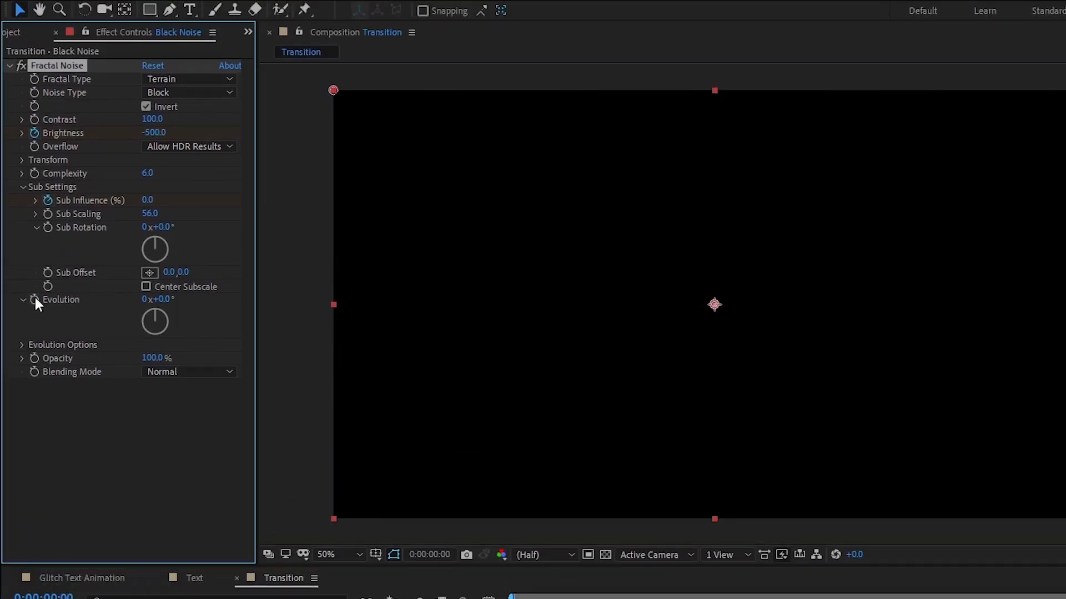
alt+click(35, 299)
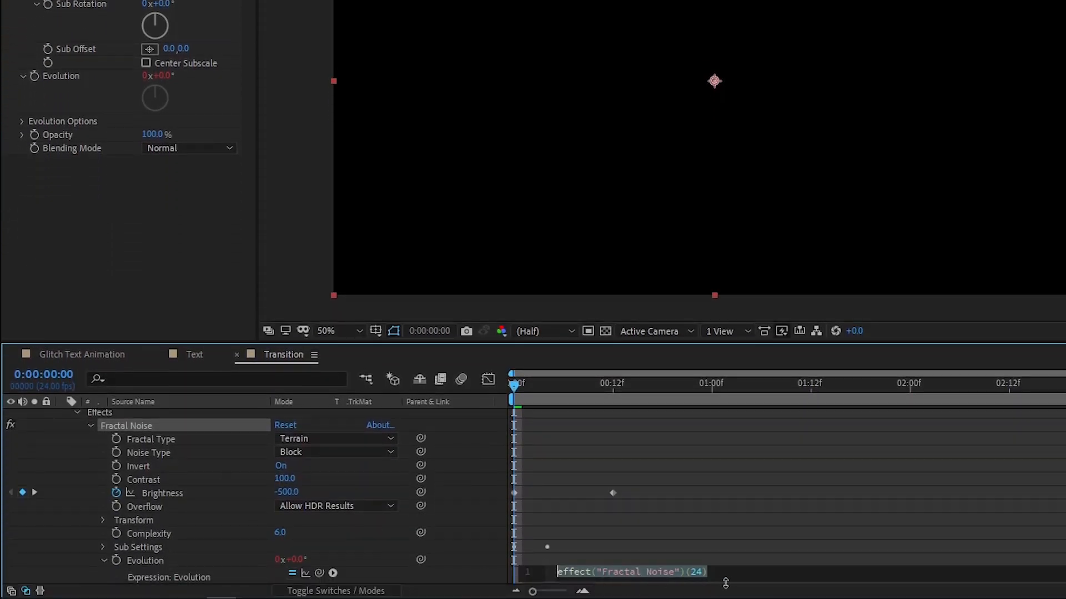
text(time*5)
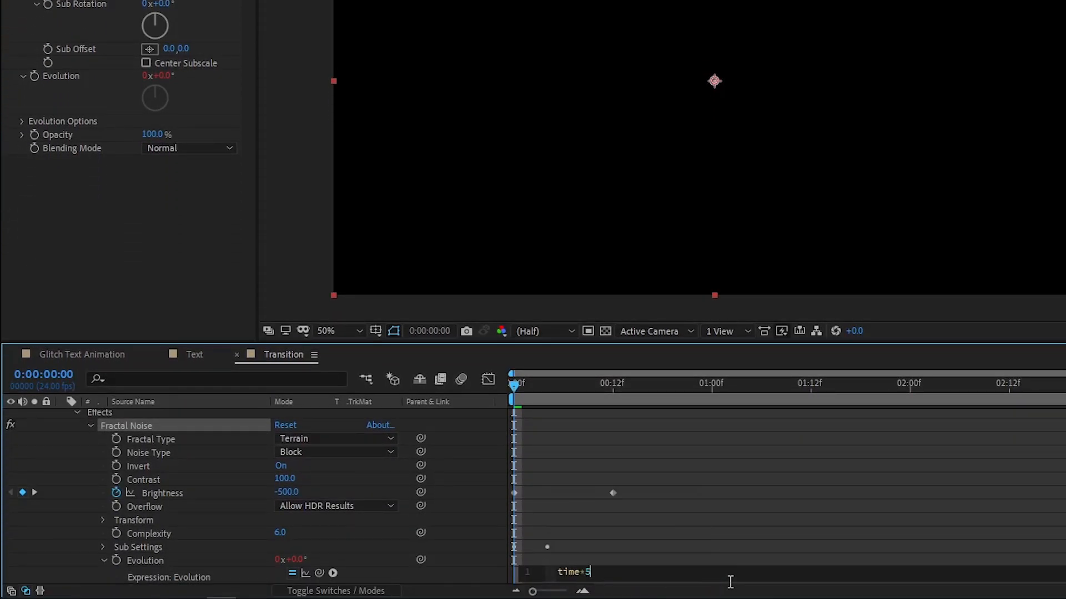
text(00)
click(733, 588)
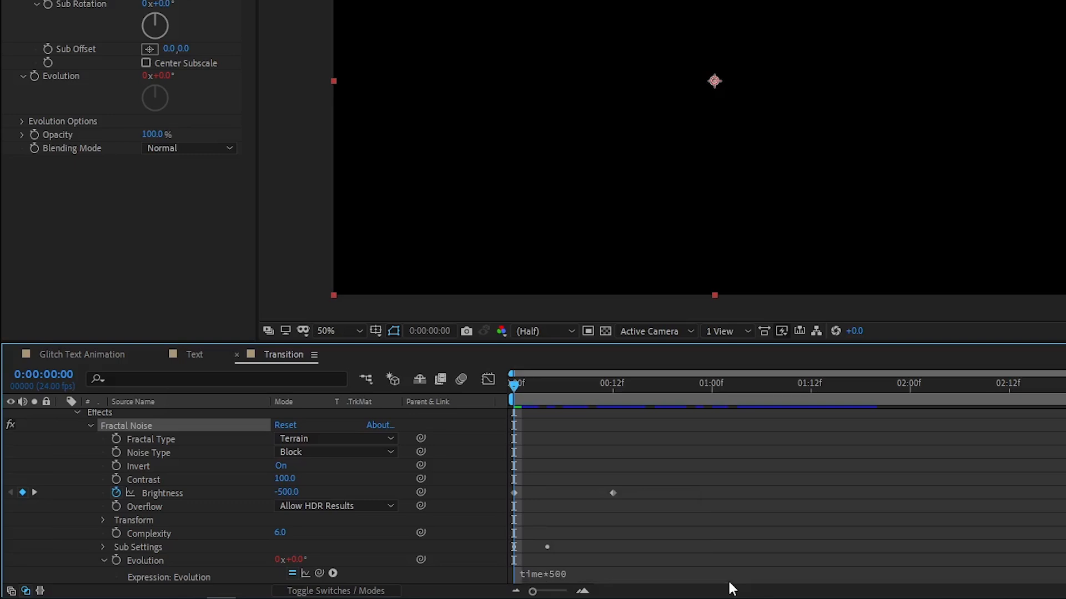
key(space)
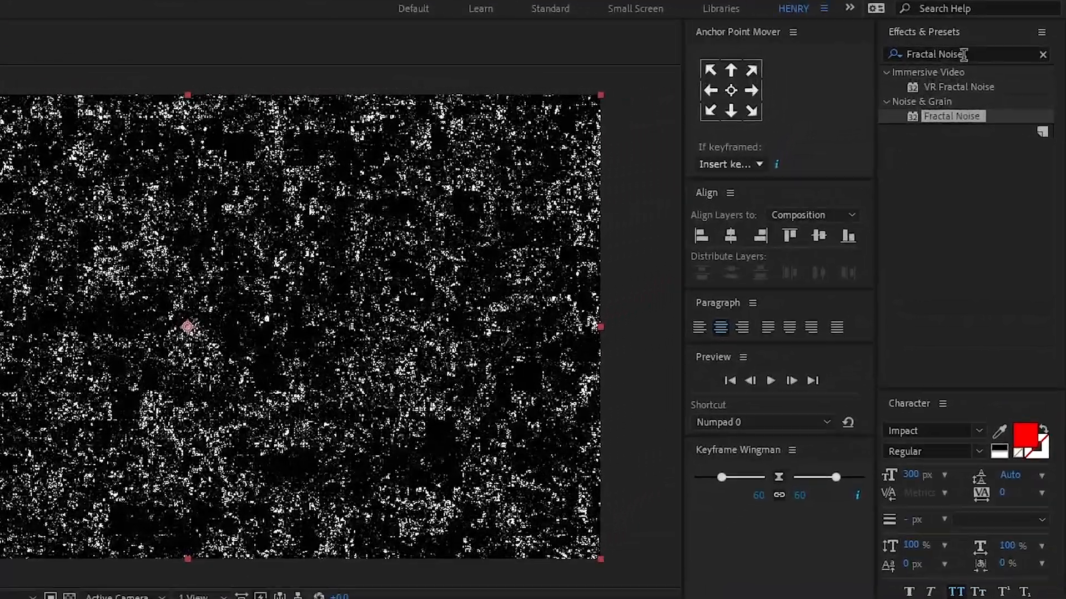
Apply the Block Dissolve transition effect to the Black Noise layer and show only the layer's keyframed properties.
click(963, 54)
text(Block )
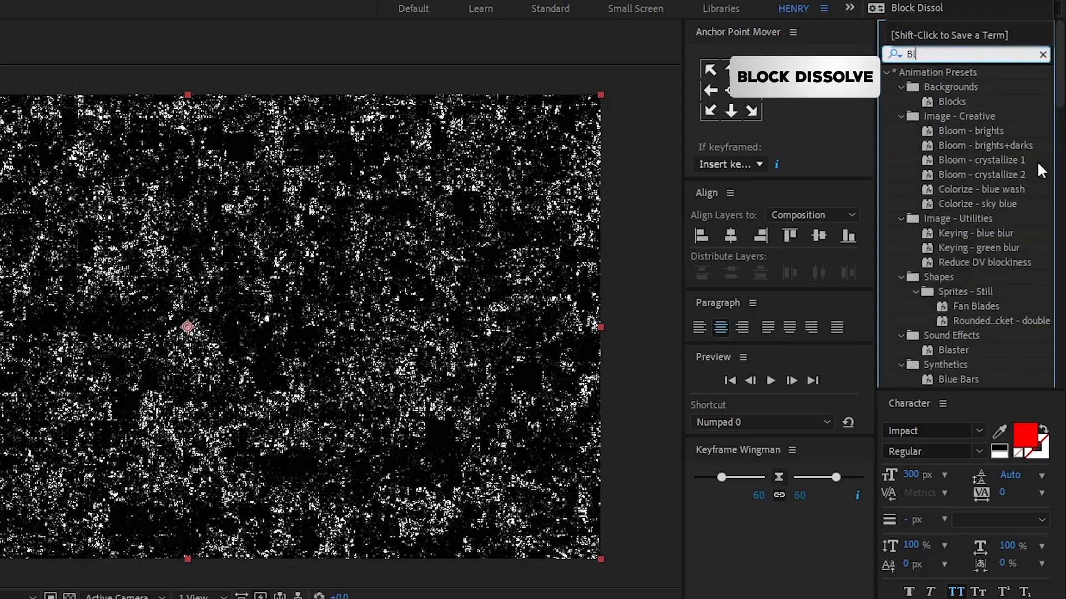
text(Dissolve)
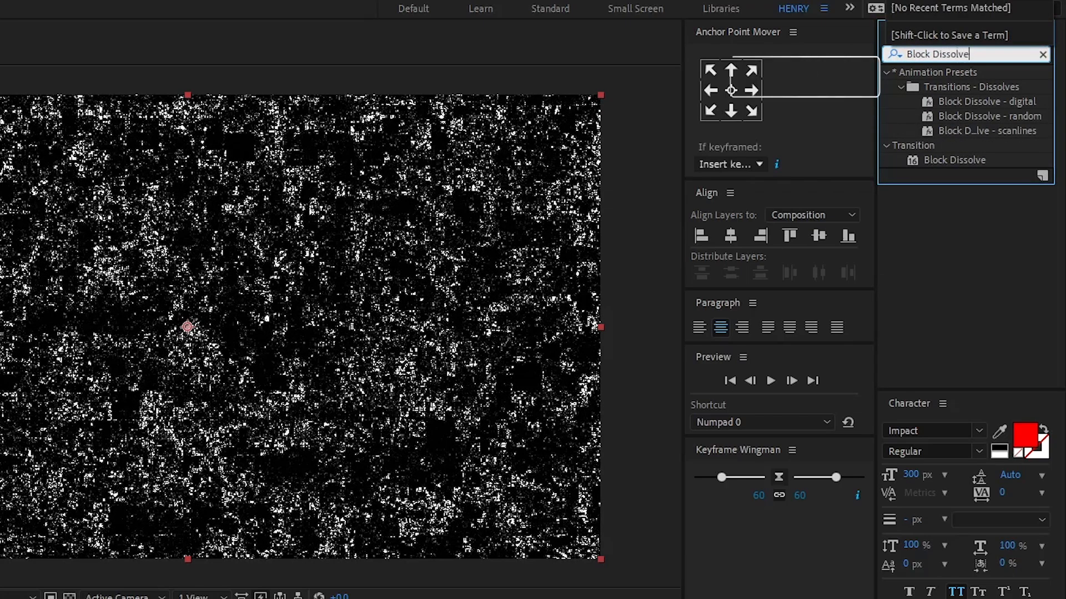
click(971, 160)
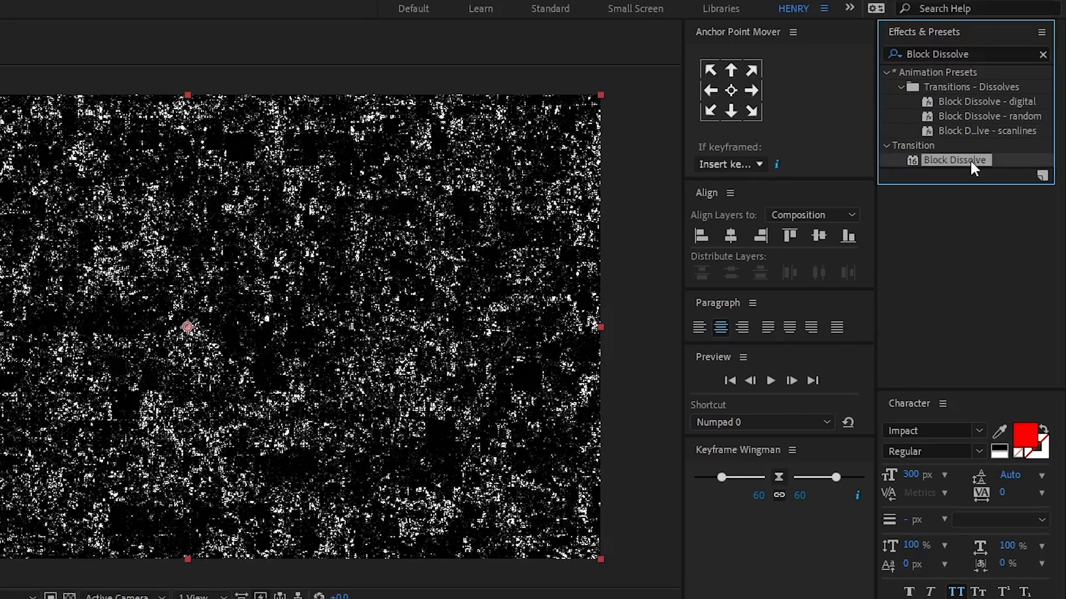
drag(970, 159, 141, 471)
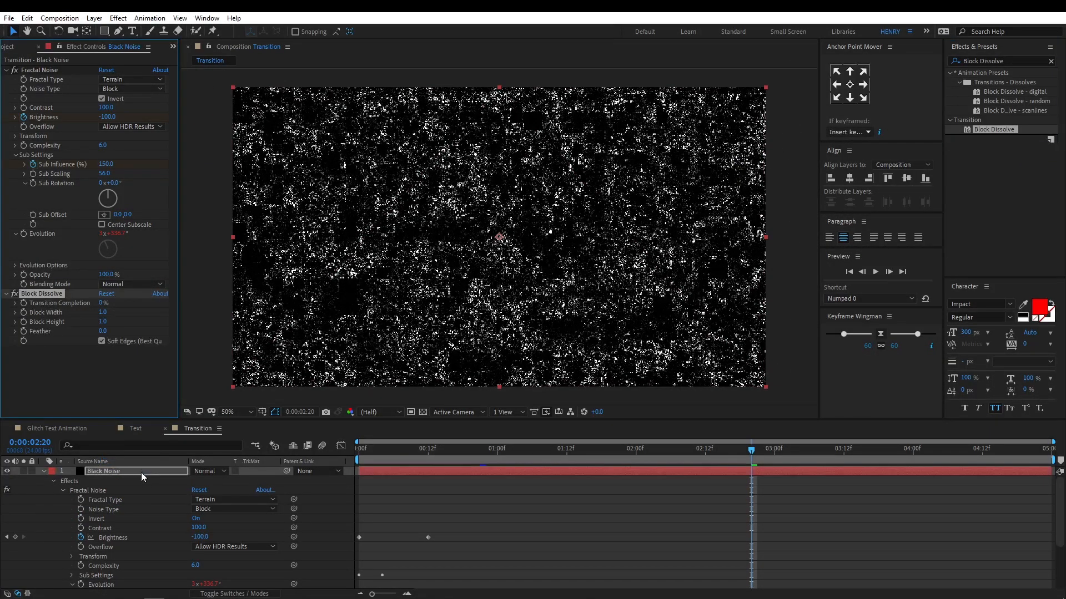
click(141, 472)
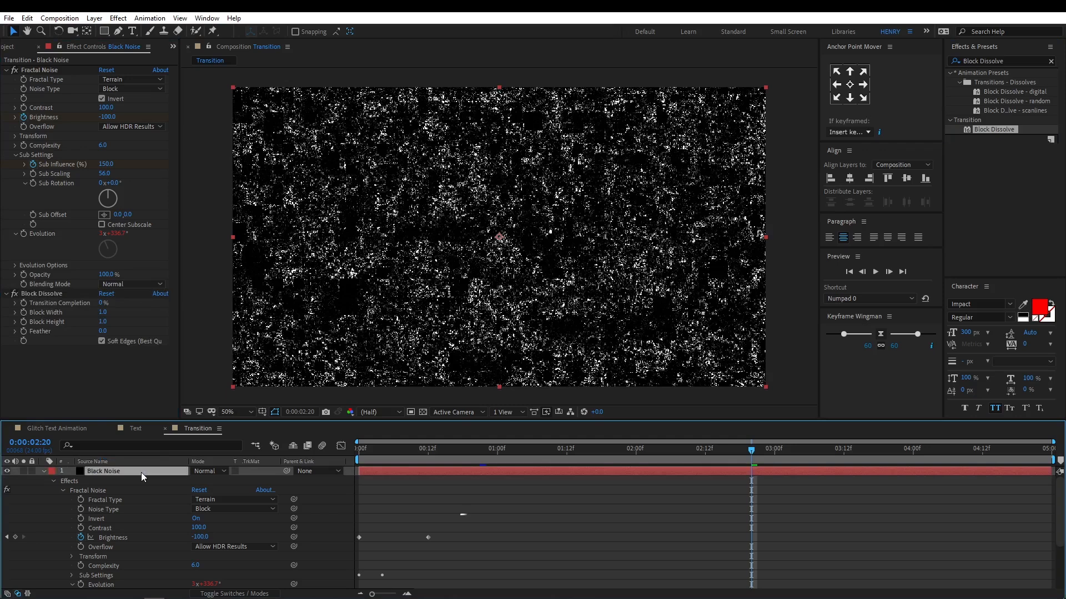
key(u)
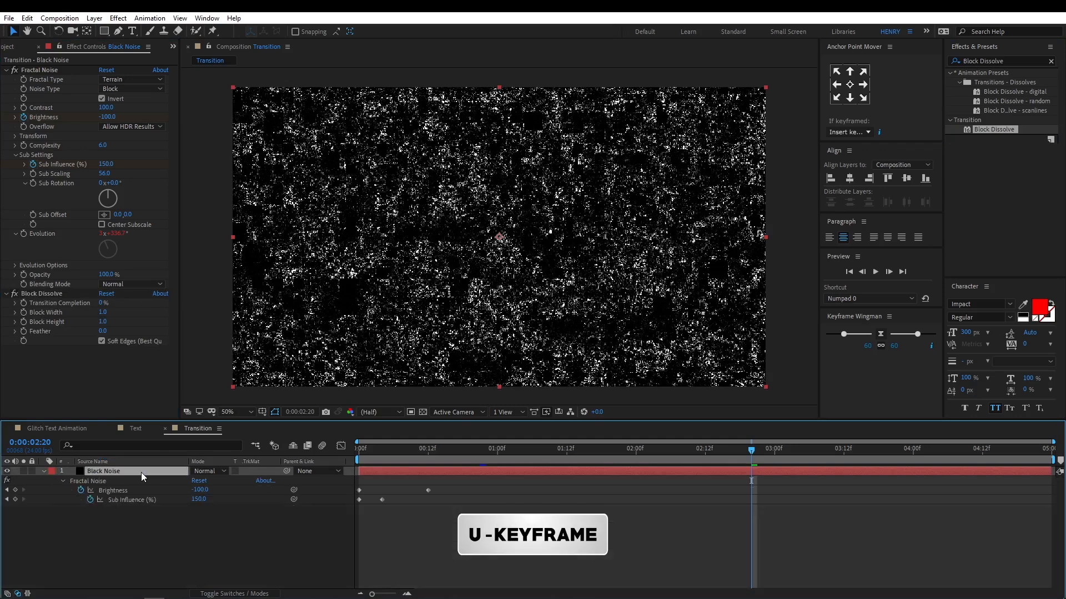
Keyframe the Black Noise layer's Block Dissolve Transition Completion from 0% at frame 12 to 100% at one second.
click(430, 448)
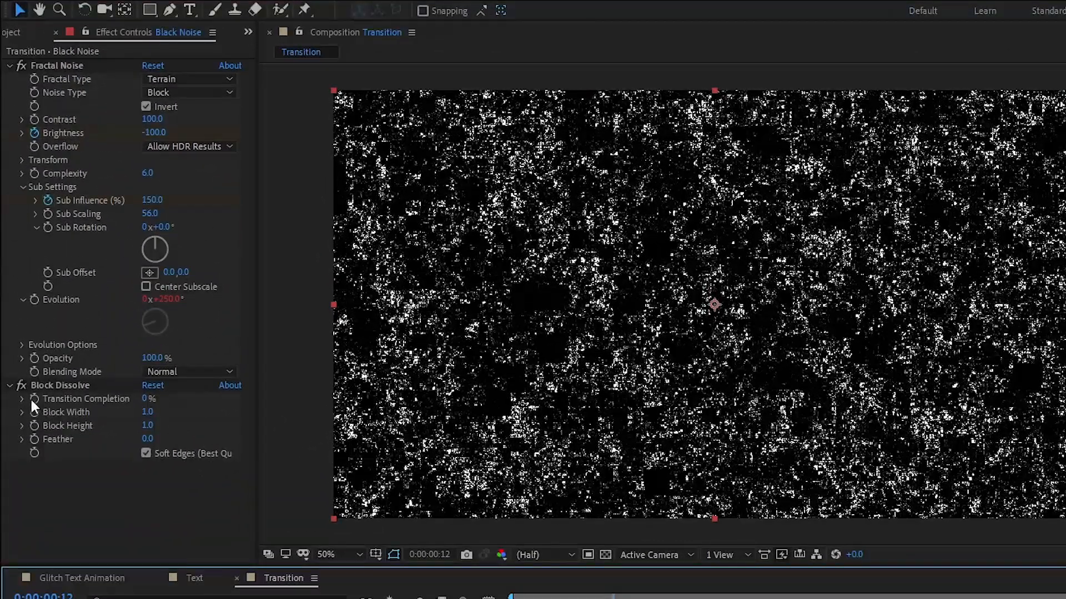
click(38, 397)
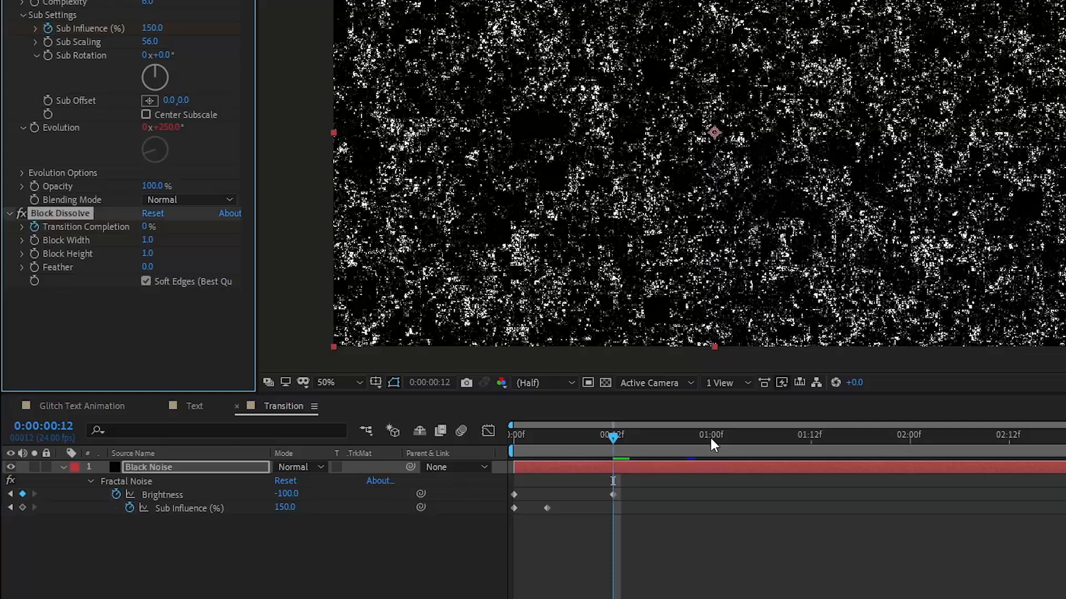
click(711, 437)
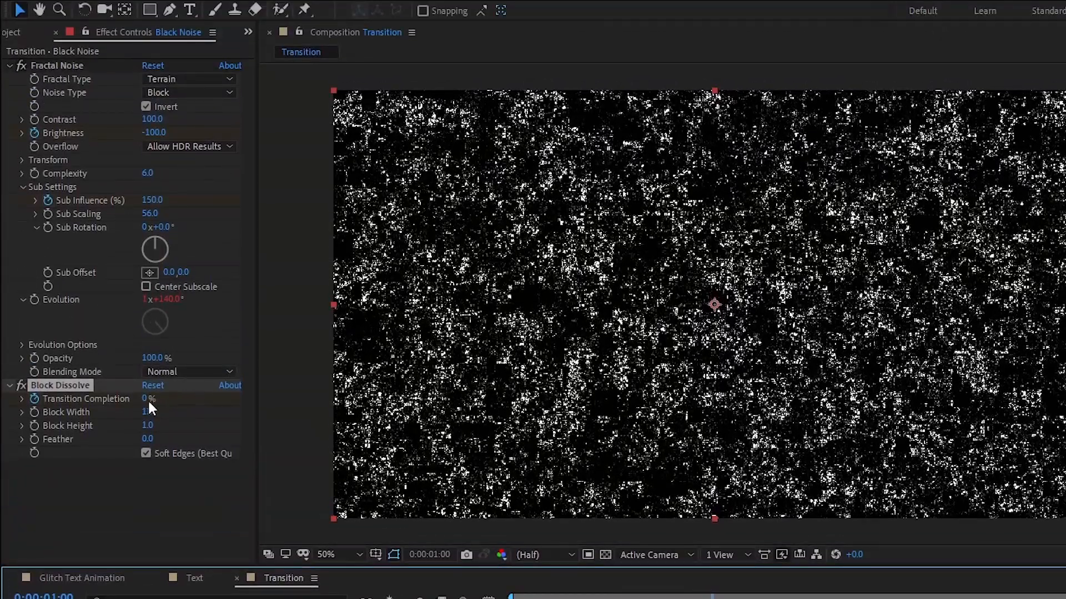
click(147, 400)
text(100)
key(Return)
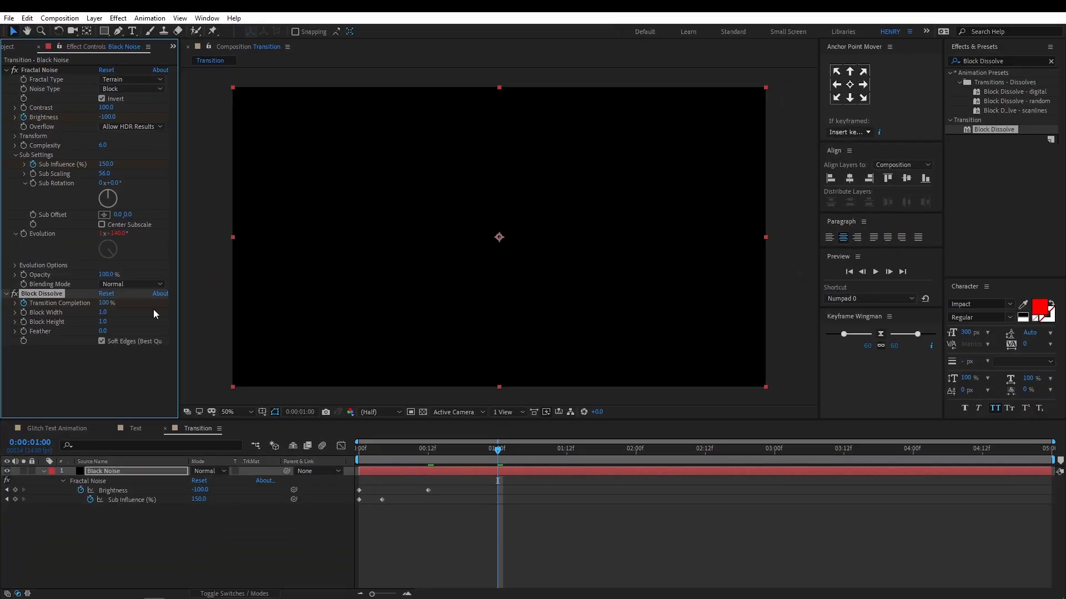
Create a comp-sized white solid named White Solid 1 with the color FFFFFF.
right_click(184, 555)
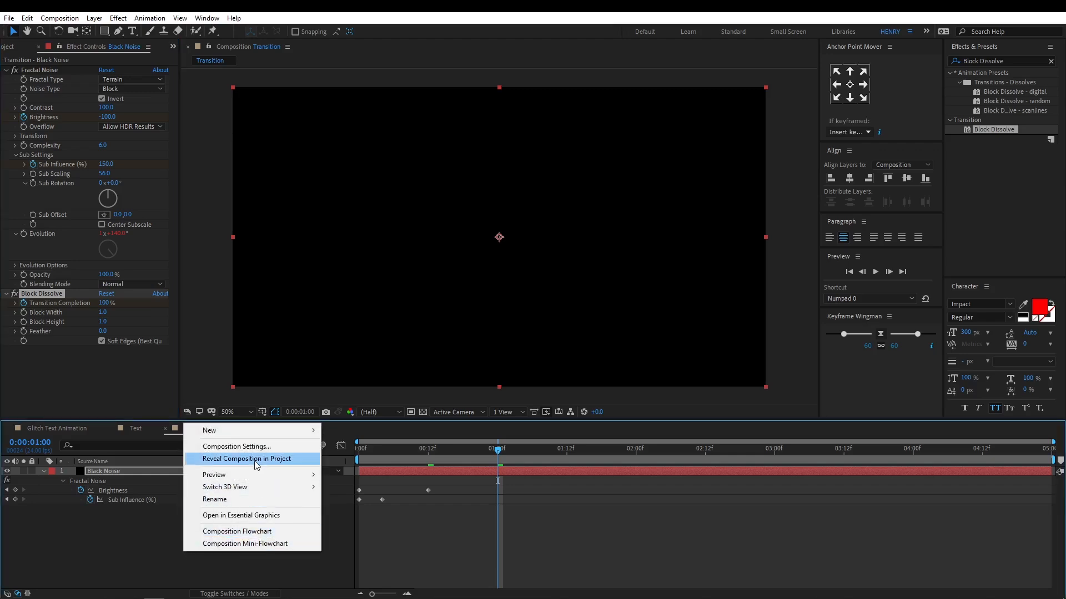
mouse_move(258, 432)
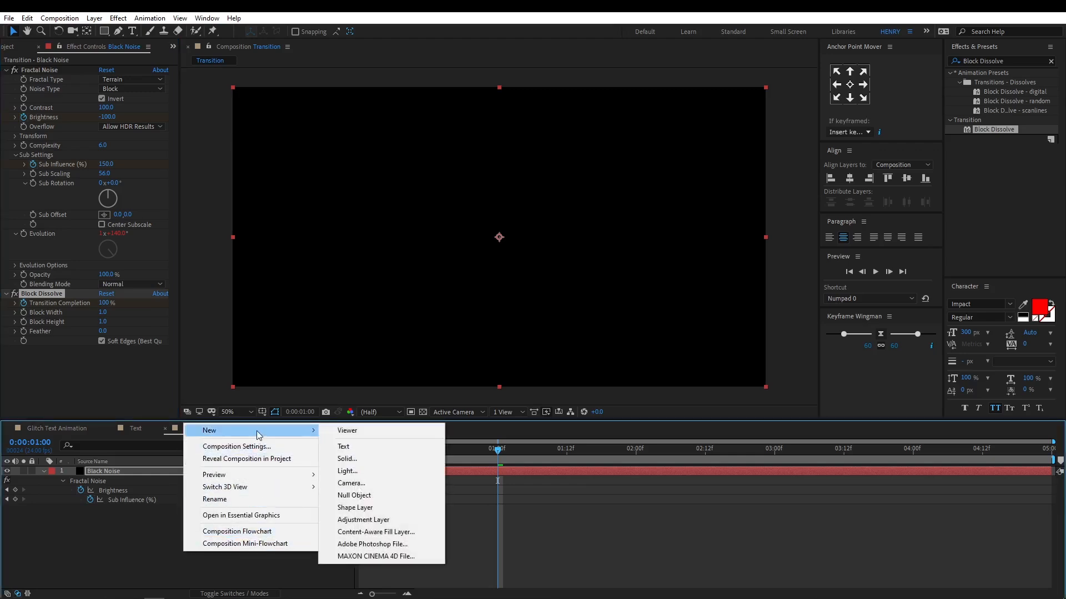
click(395, 460)
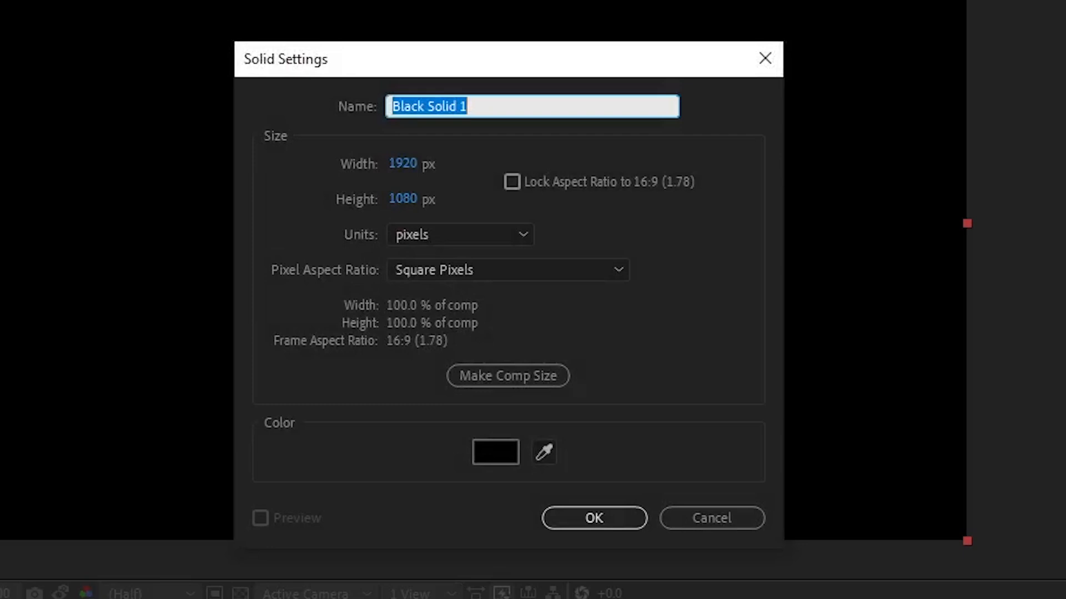
text(W)
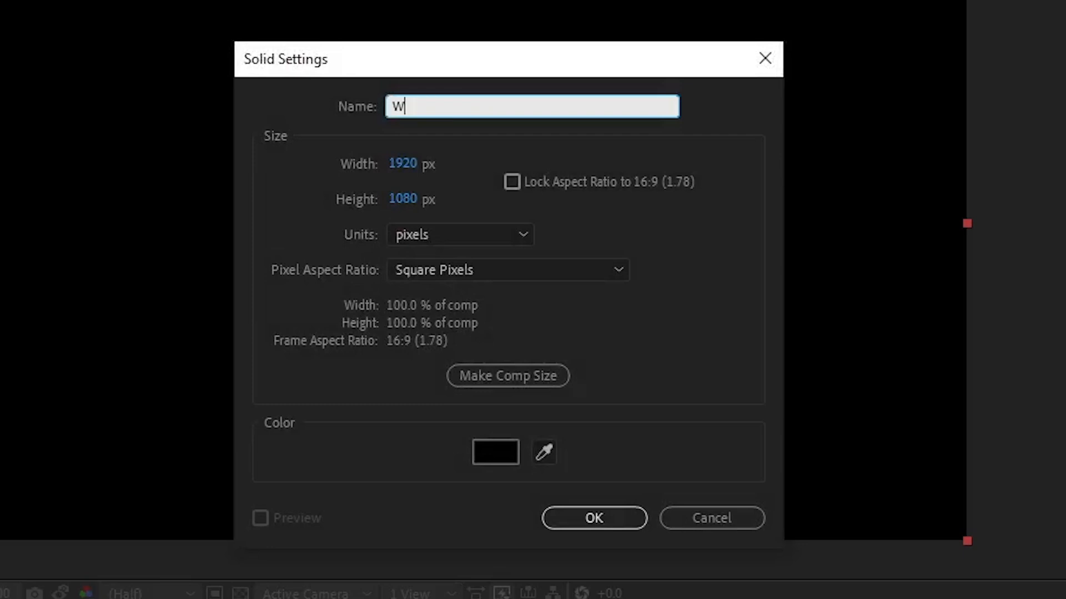
text(hite Solid)
click(495, 452)
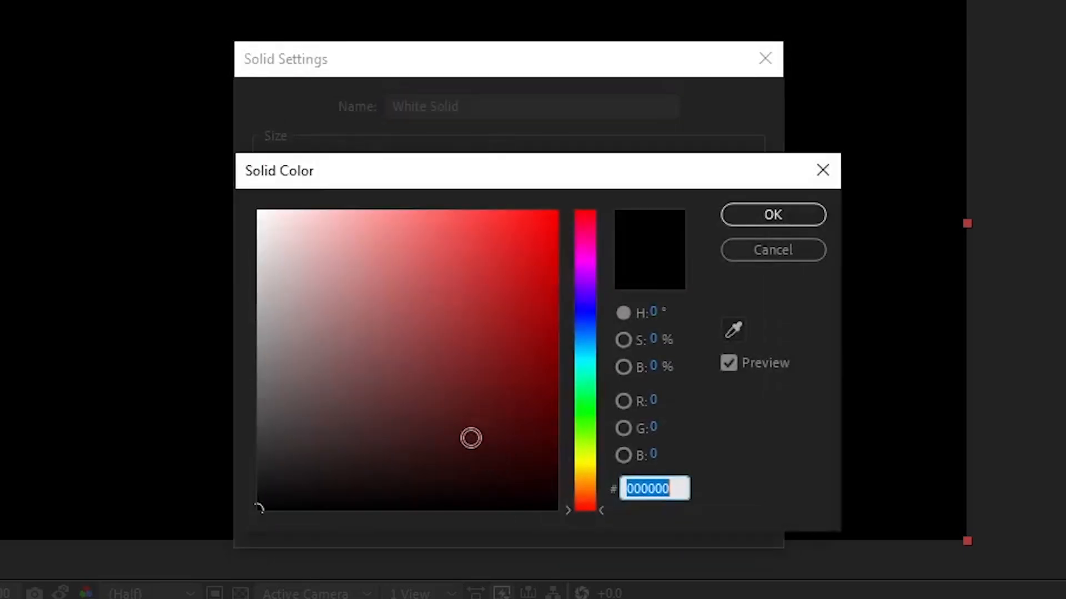
text(FFFFFF)
click(774, 216)
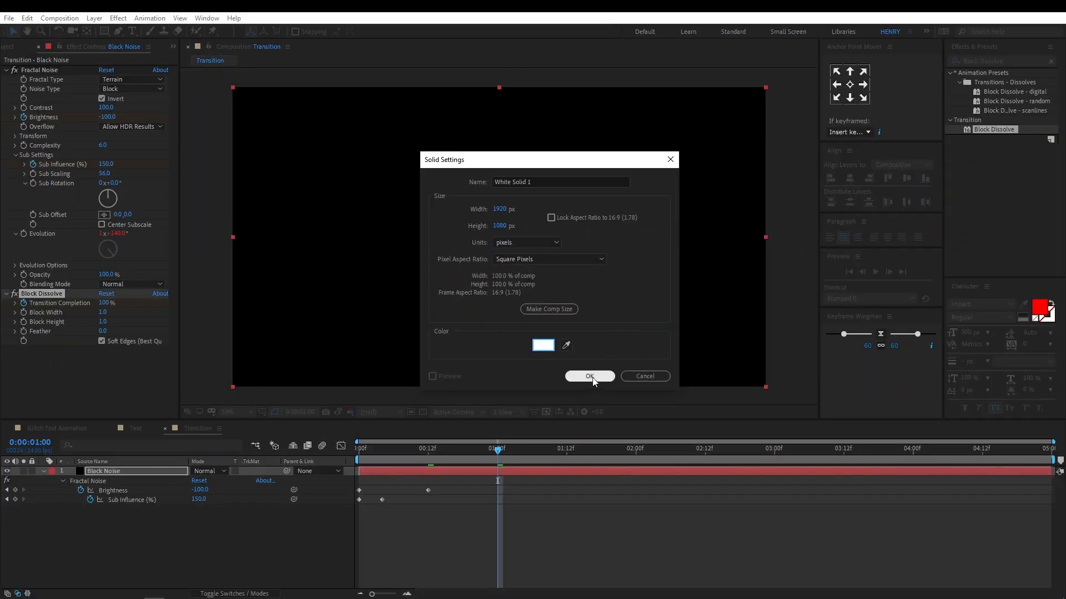
click(591, 411)
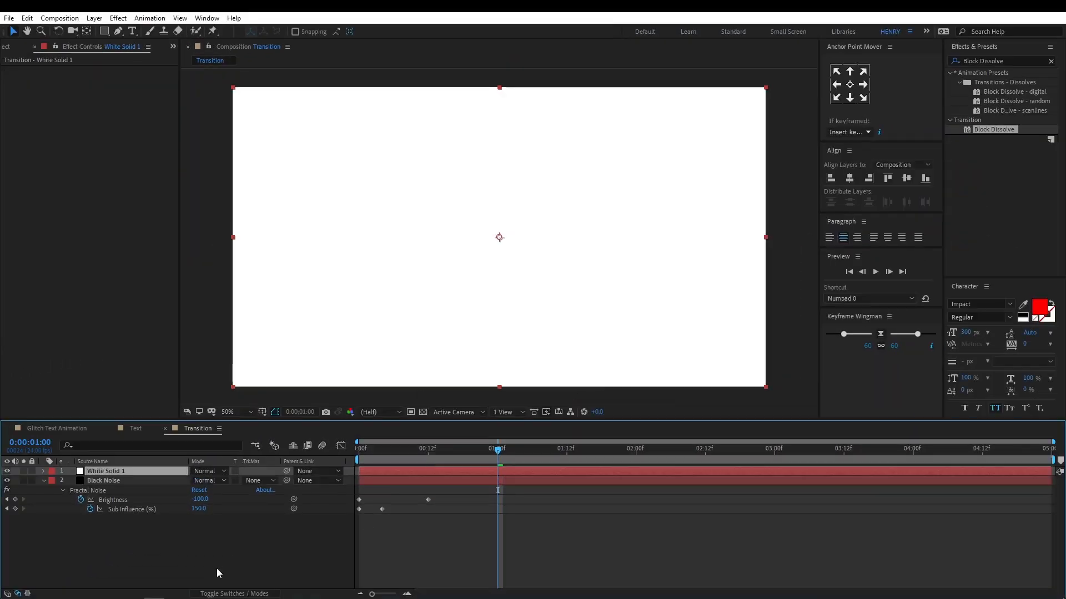
Place the white solid beneath the Black Noise layer and apply the Block Dissolve effect to it.
drag(140, 472, 142, 539)
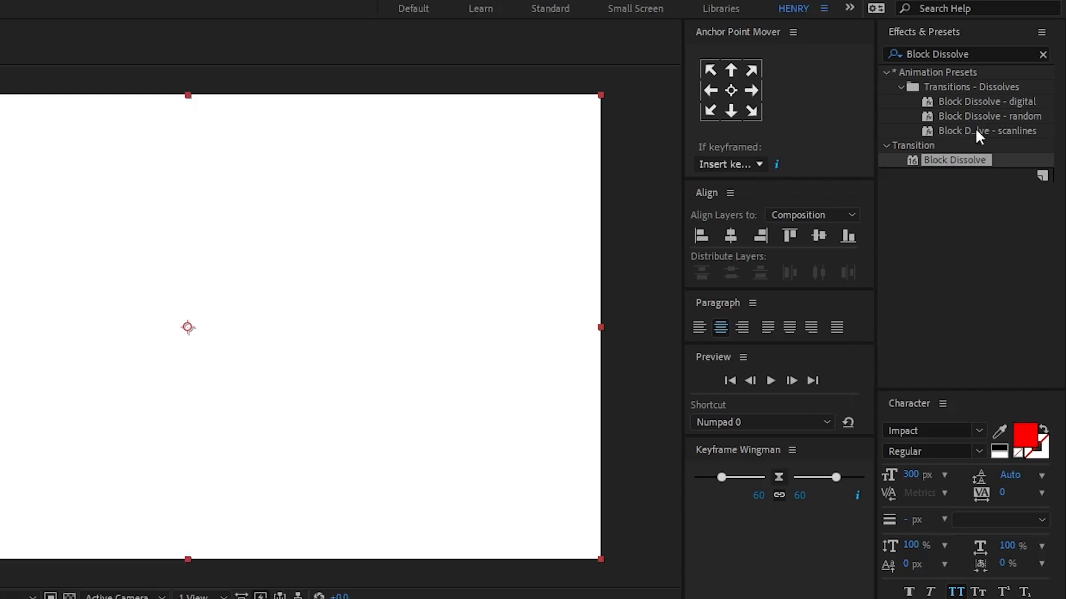
click(972, 162)
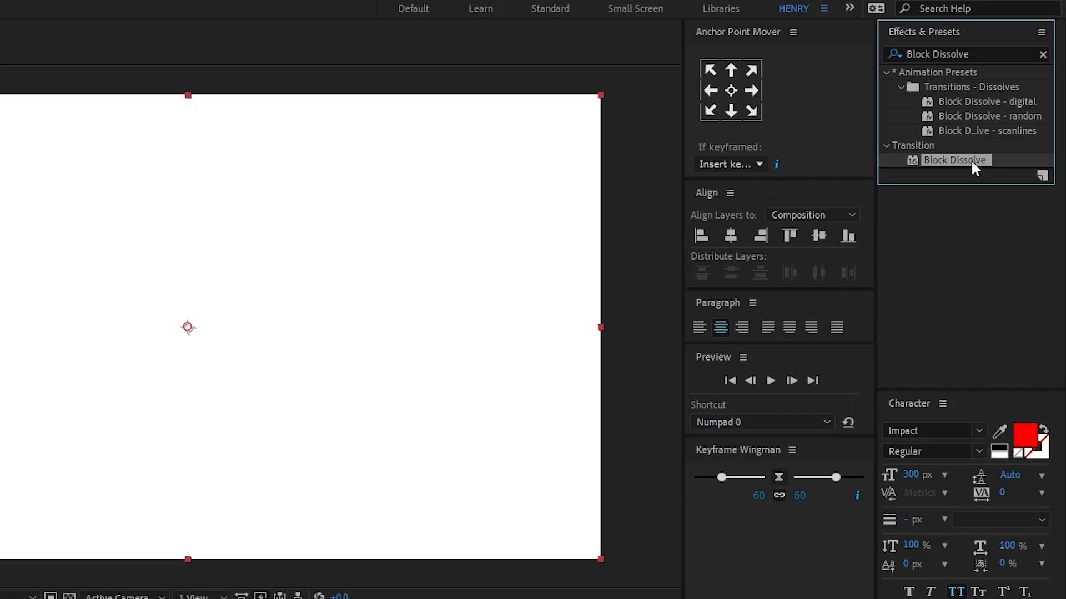
drag(971, 161, 164, 512)
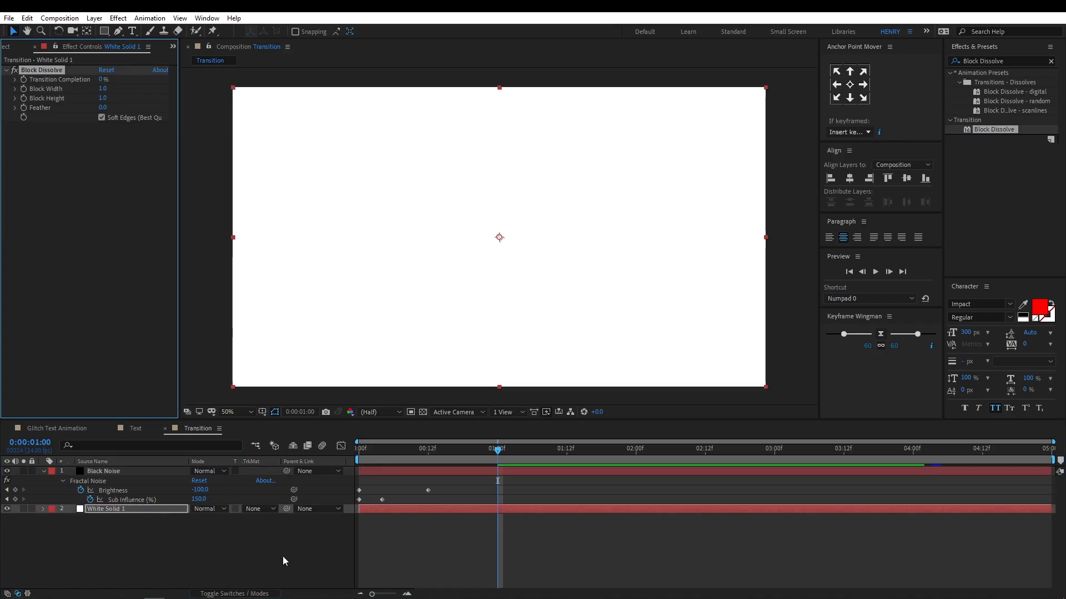
Keyframe the white solid's Transition Completion from 100% at frame 12 to 0% at frame 22 and scrub through the animation.
drag(494, 451, 428, 451)
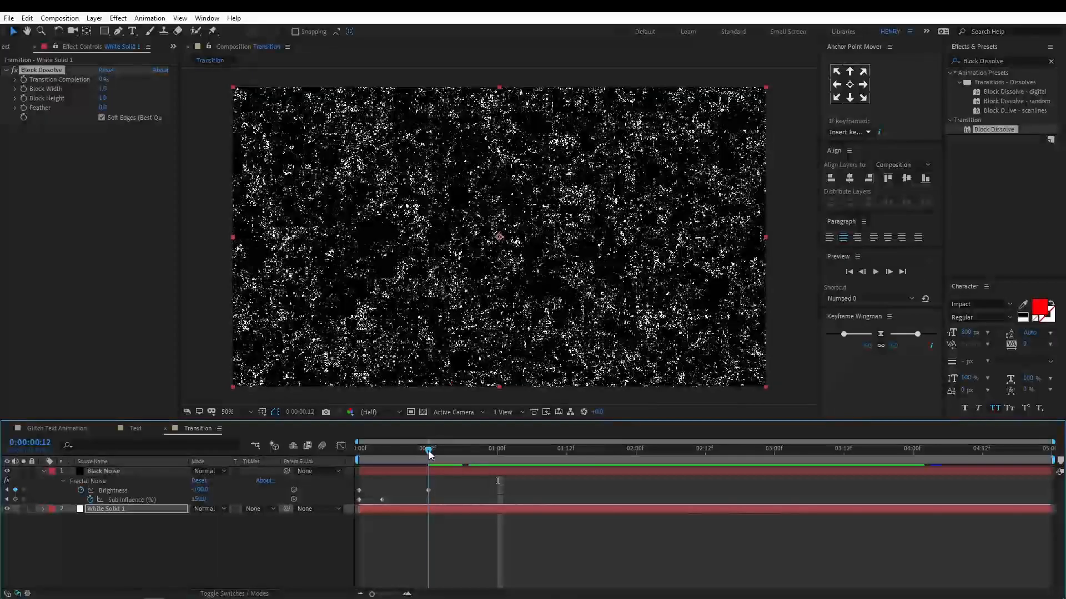
click(156, 508)
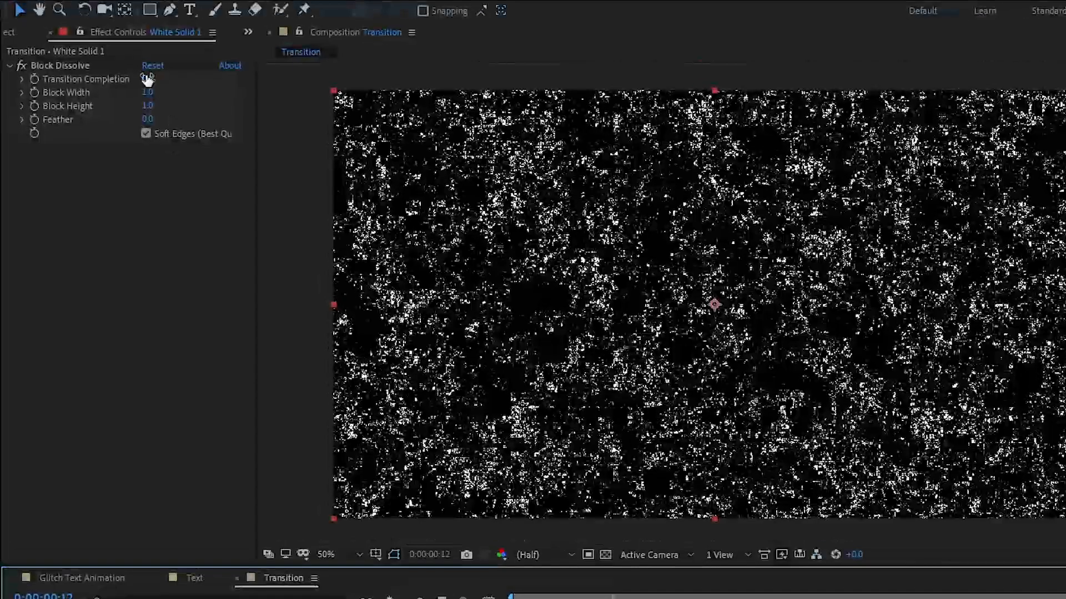
click(102, 79)
text(100)
key(Return)
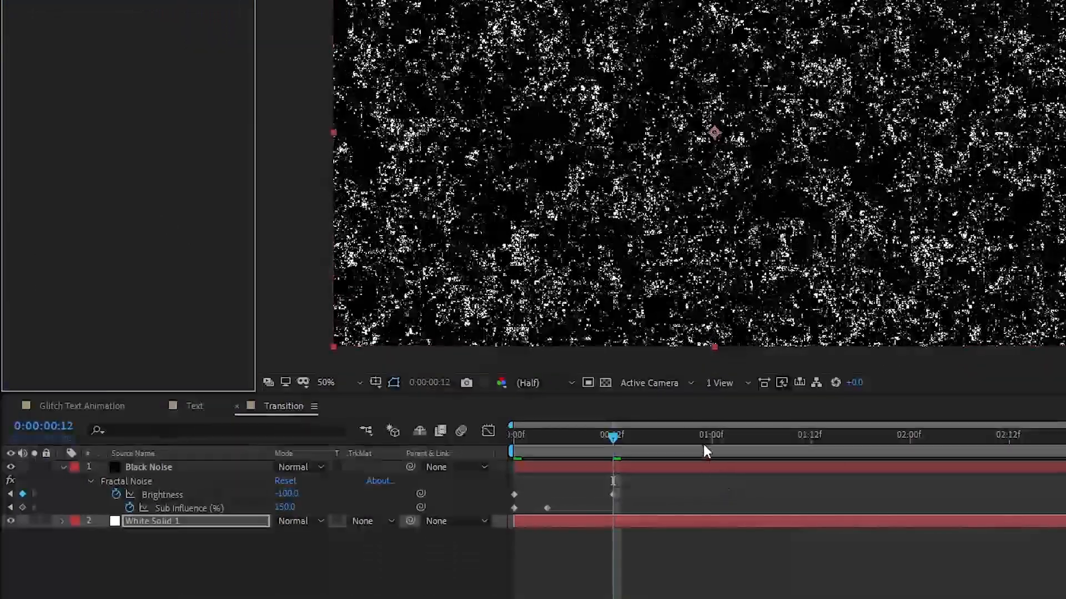
drag(703, 440, 697, 438)
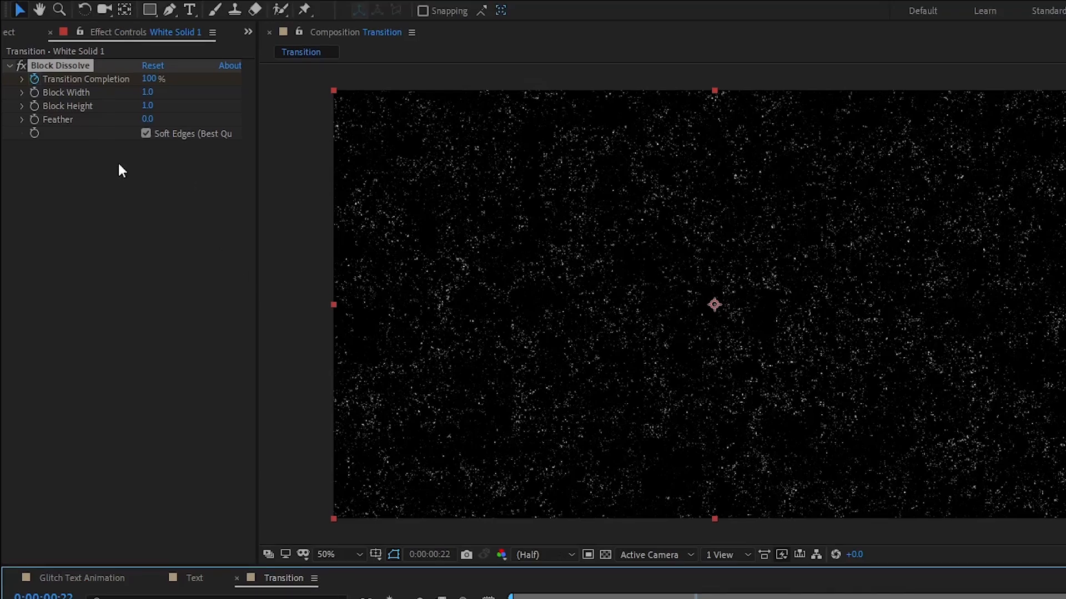
click(145, 79)
text(0)
key(Return)
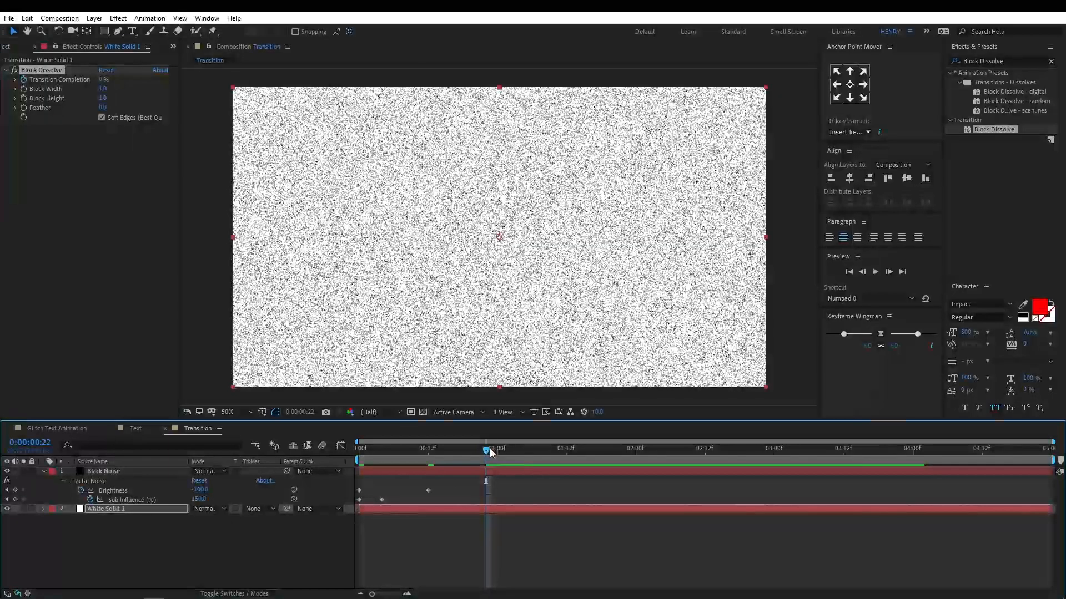
drag(709, 598, 715, 598)
drag(500, 452, 367, 461)
Reveal the keyframes of both the Black Noise and white solid layers and apply Easy Ease to all of them.
drag(149, 529, 148, 473)
key(u)
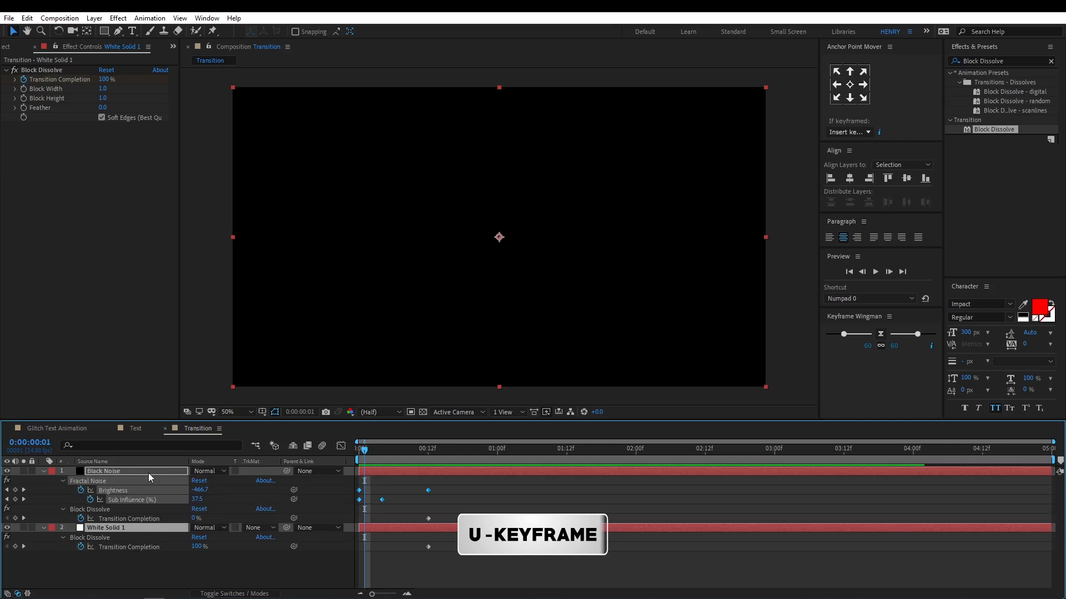
drag(547, 481, 345, 589)
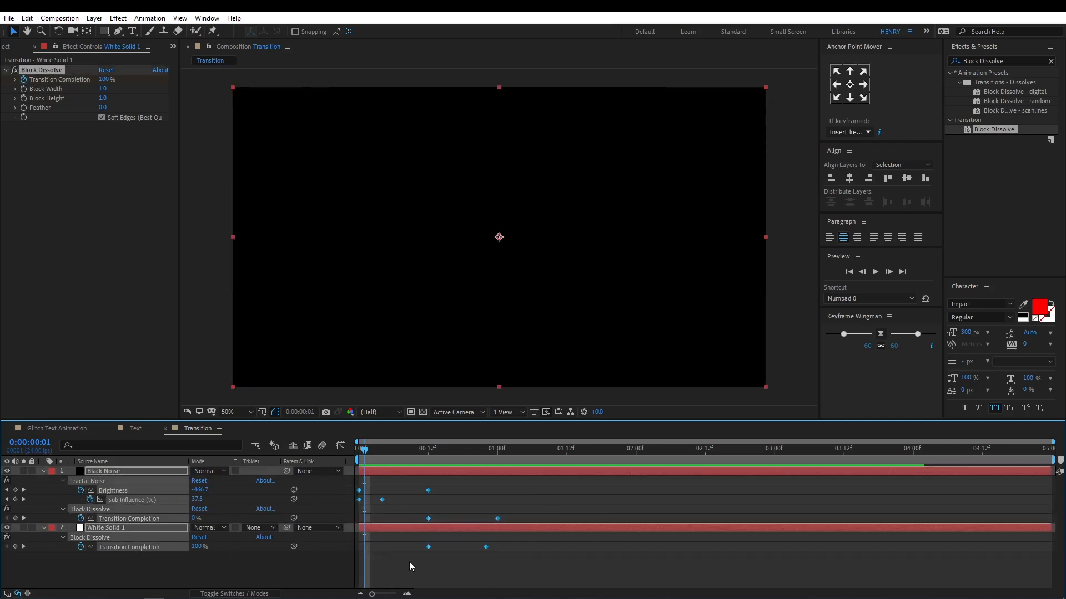
right_click(428, 547)
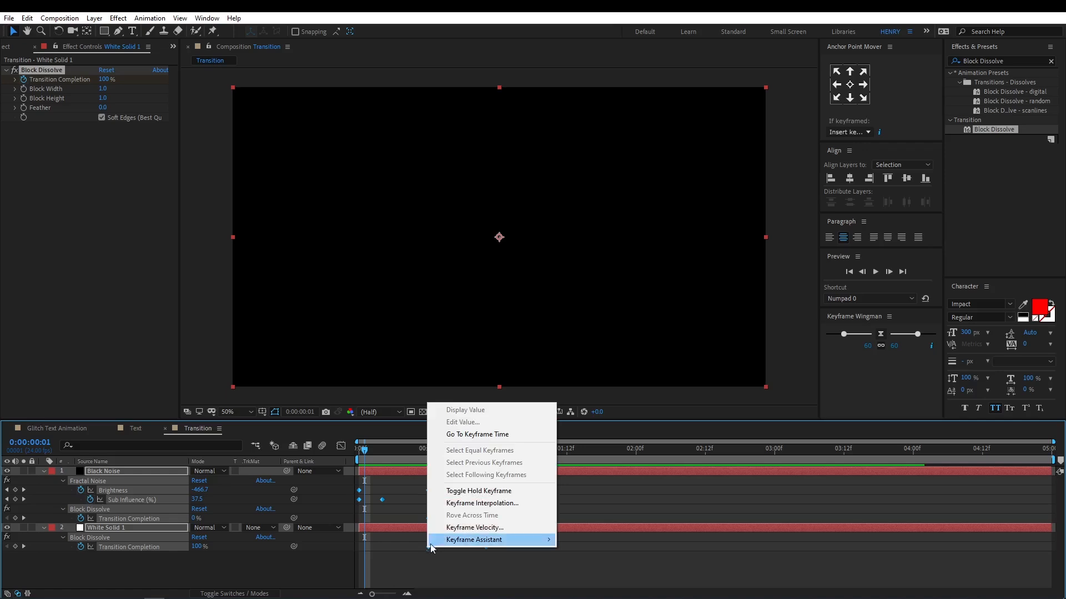
mouse_move(439, 541)
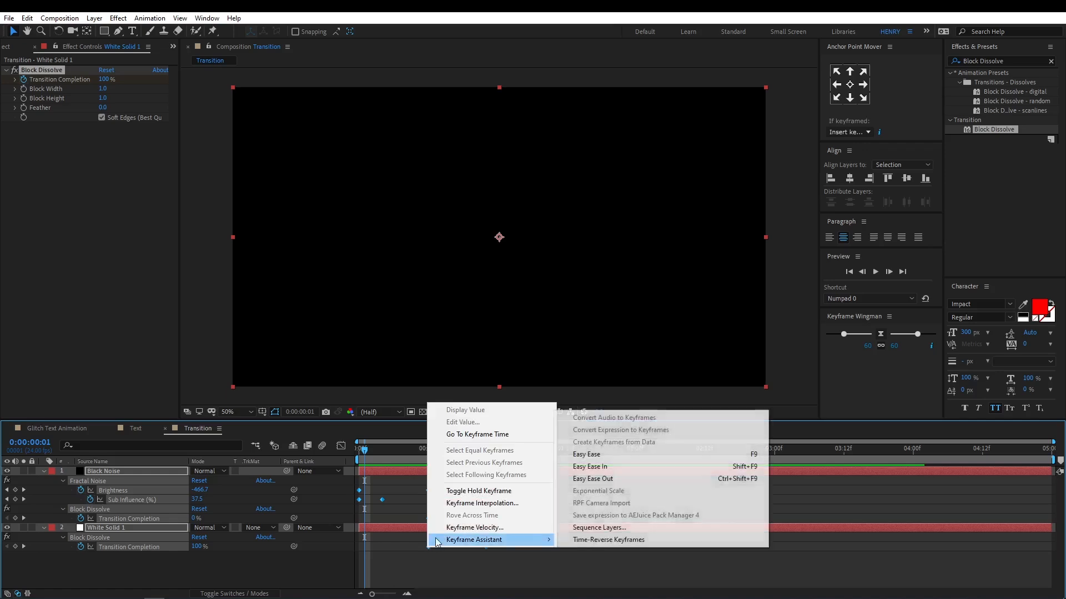
click(680, 456)
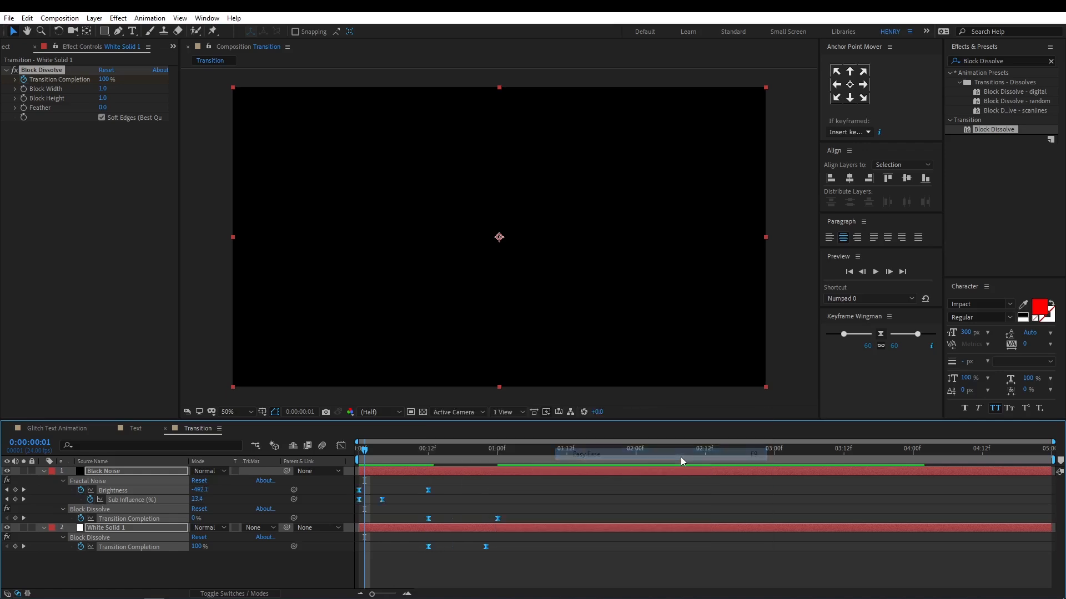
Collapse the properties of both layers and scrub through the eased transition.
click(45, 471)
drag(369, 451, 517, 460)
drag(429, 461, 380, 462)
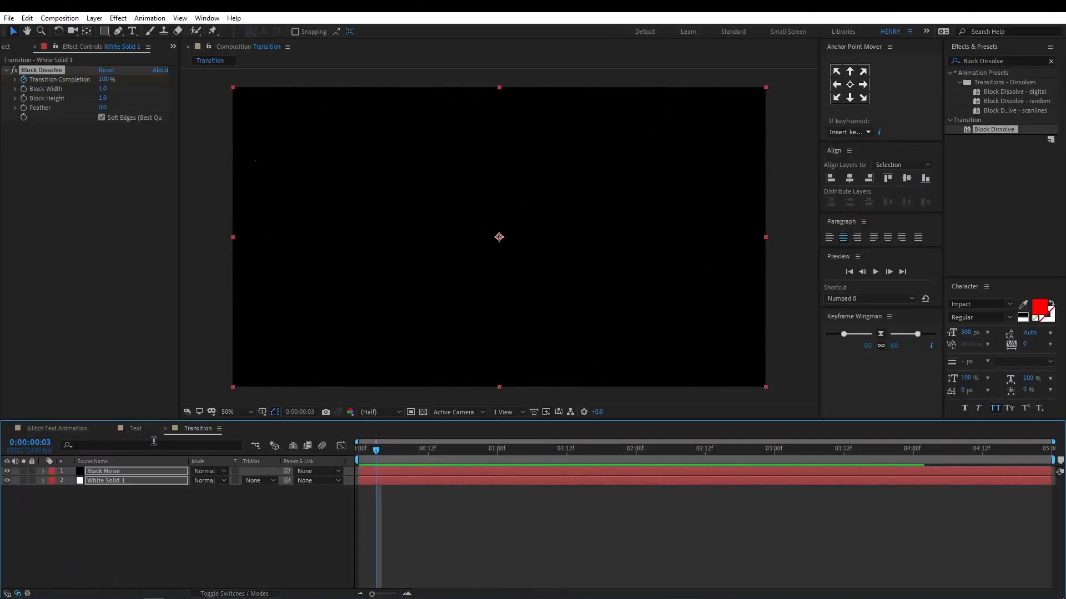
Add the Transition and Text compositions to Glitch Text Animation, hiding the Transition layer and placing Text above it.
click(73, 428)
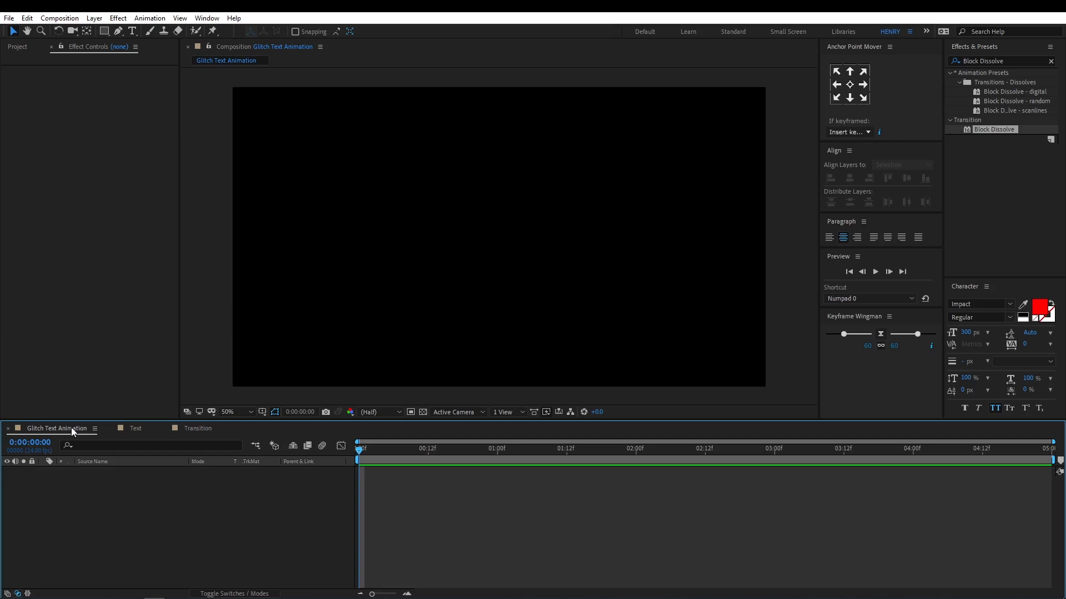
click(16, 48)
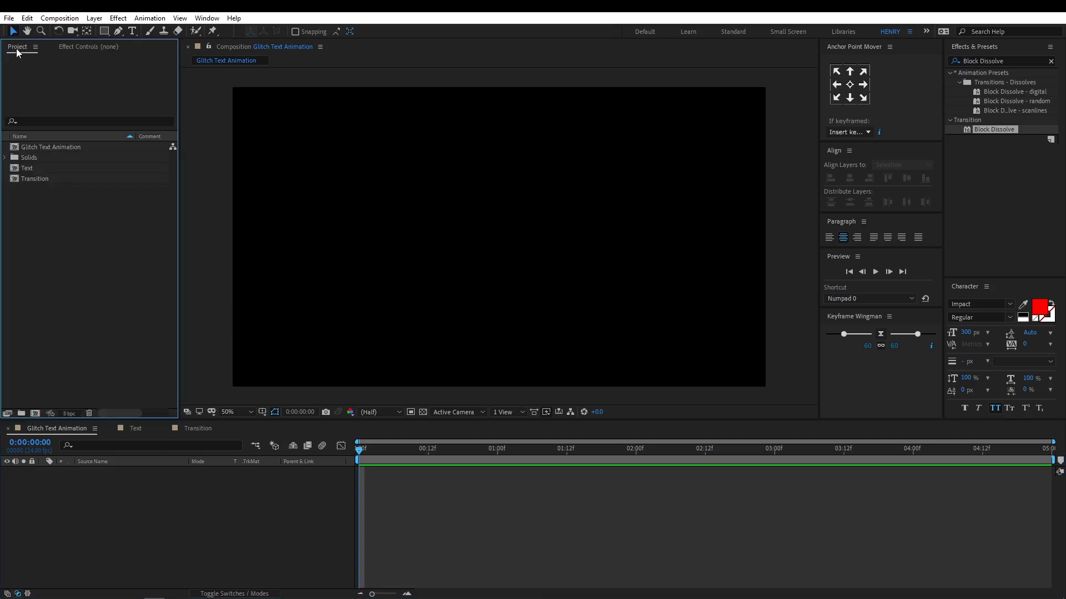
click(48, 181)
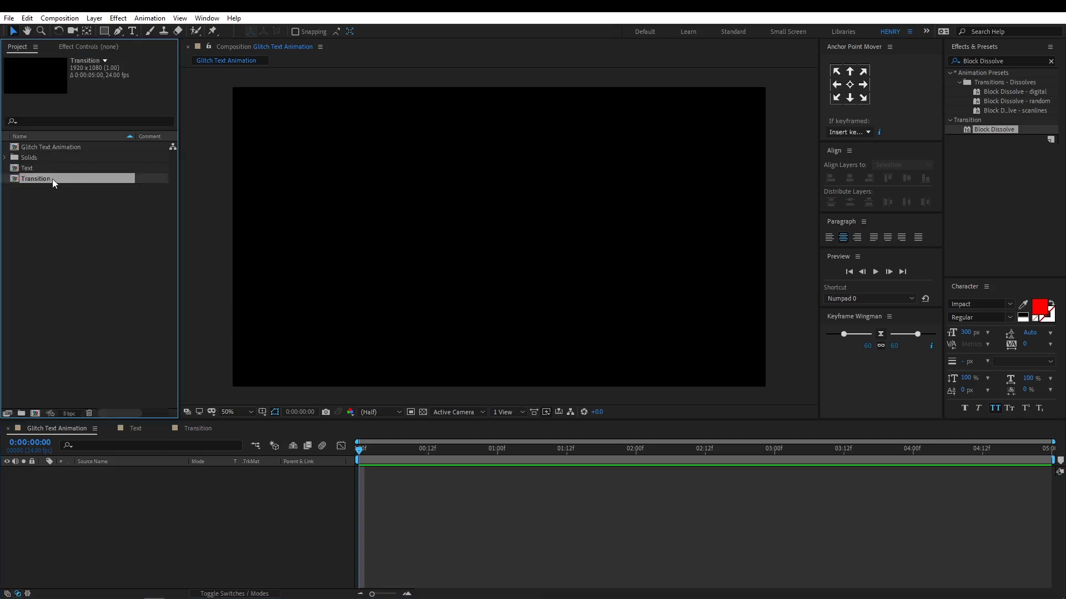
drag(52, 179, 68, 531)
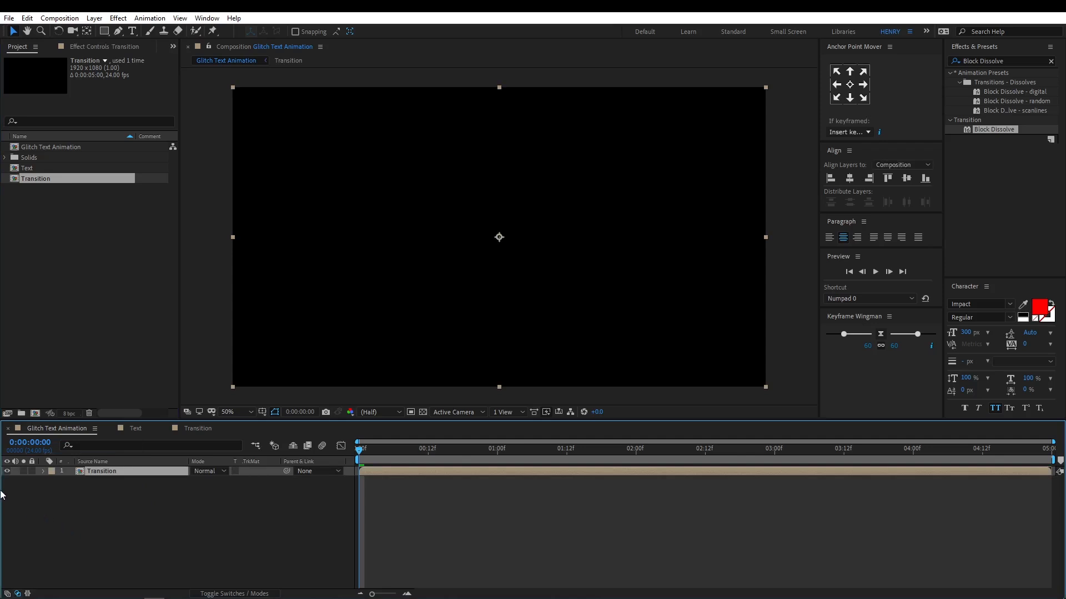
click(7, 471)
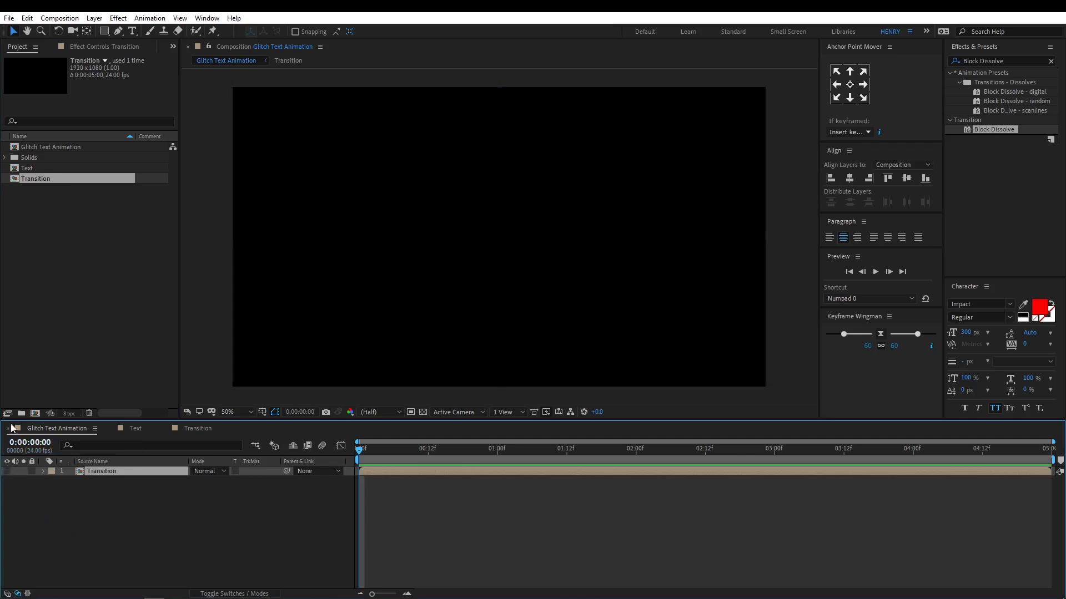
click(29, 169)
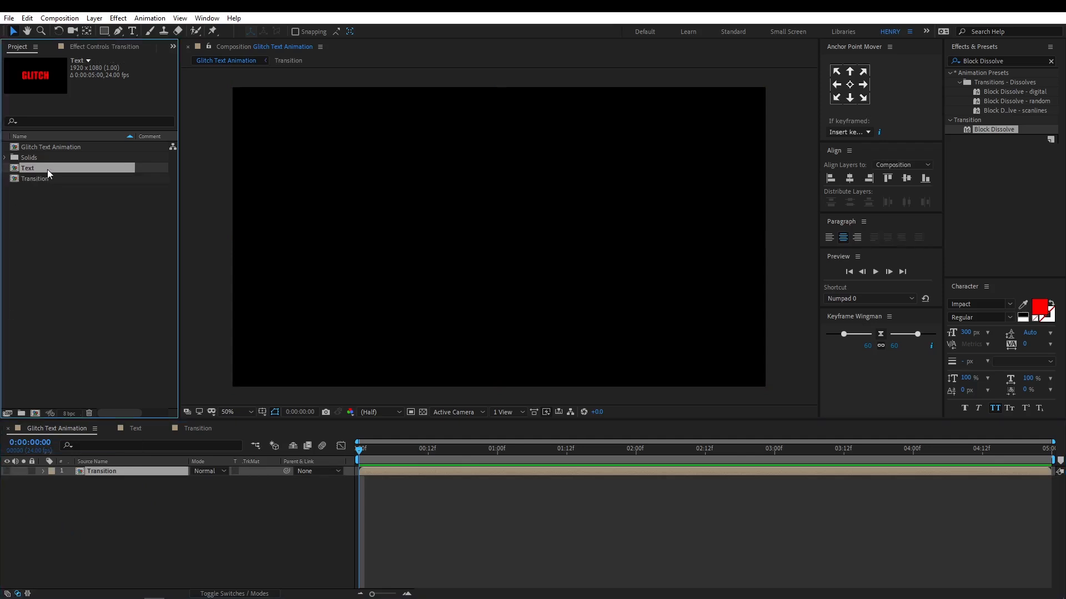
drag(48, 169, 70, 473)
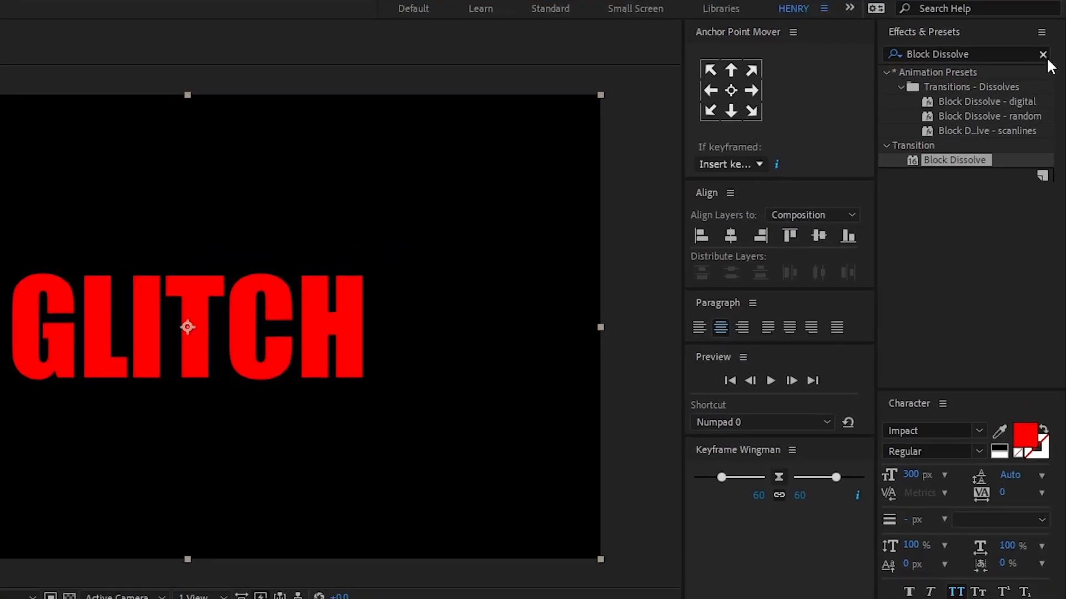
Find the Set Matte effect and apply it to the Text layer in Glitch Text Animation.
click(1051, 61)
text(Set Ma)
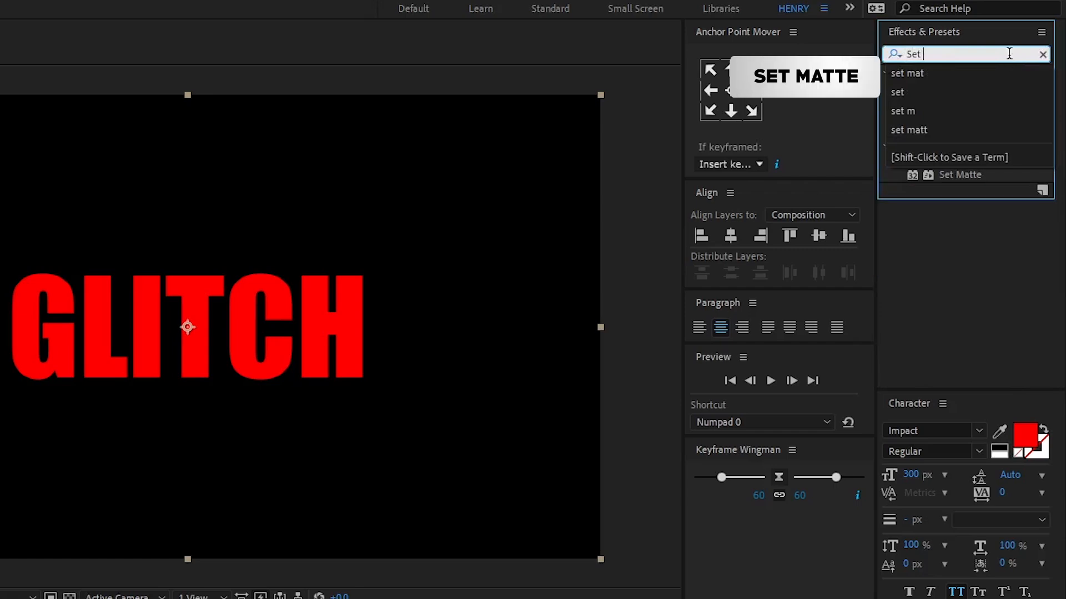
text(tte)
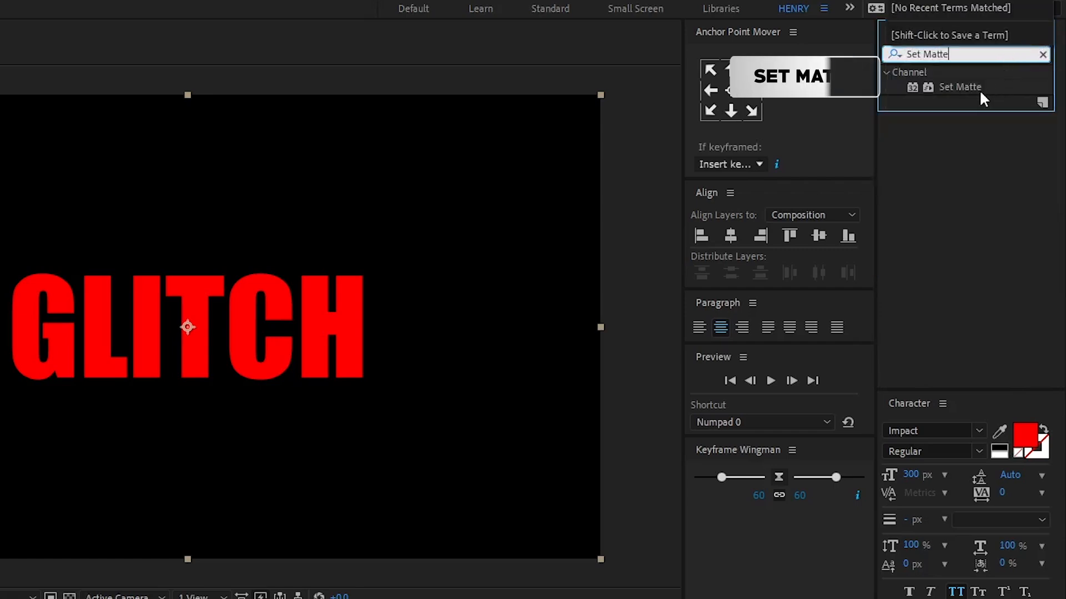
drag(971, 87, 140, 473)
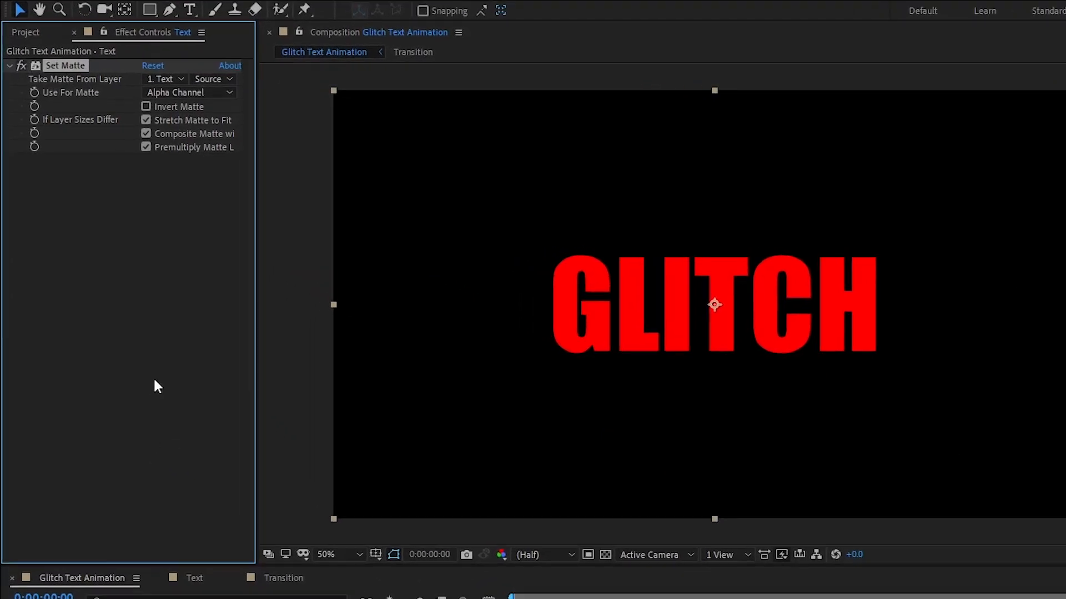
Take the Text layer's matte from the Transition layer using Luminance, and scrub through the reveal.
click(162, 79)
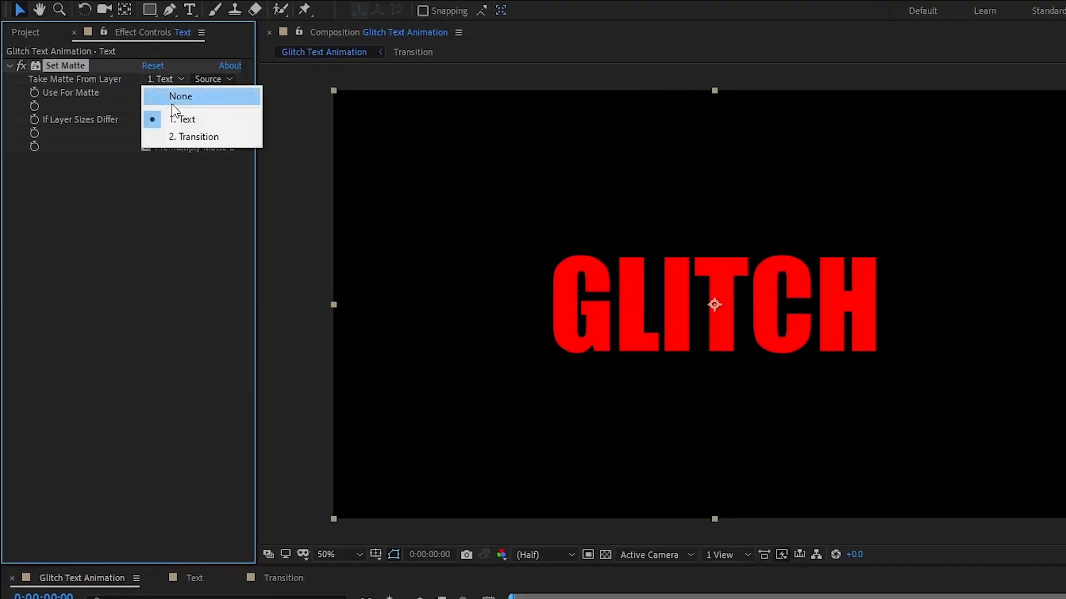
click(182, 135)
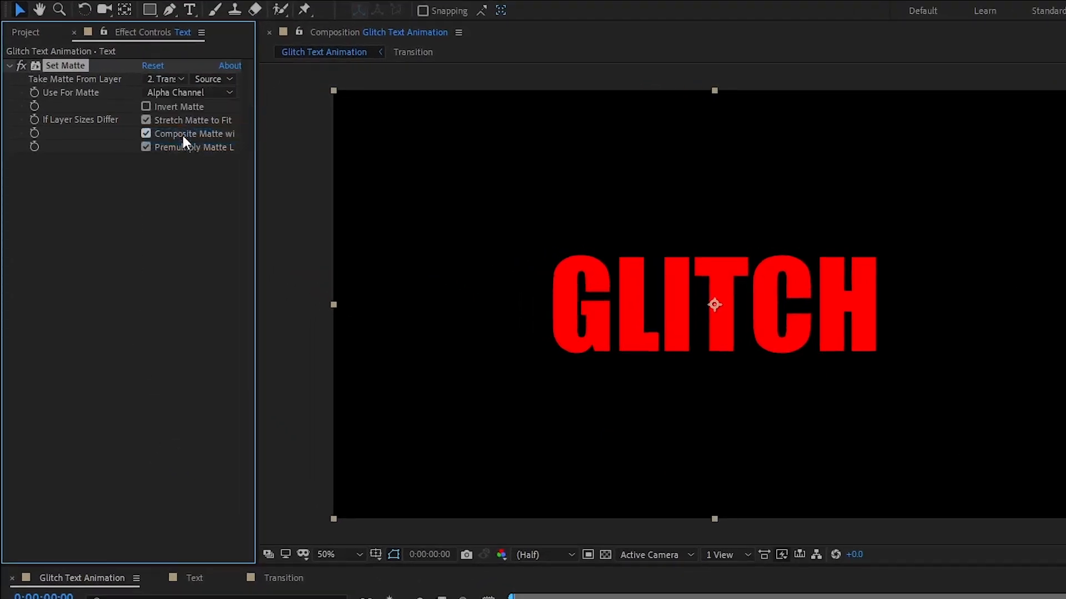
click(186, 95)
click(192, 181)
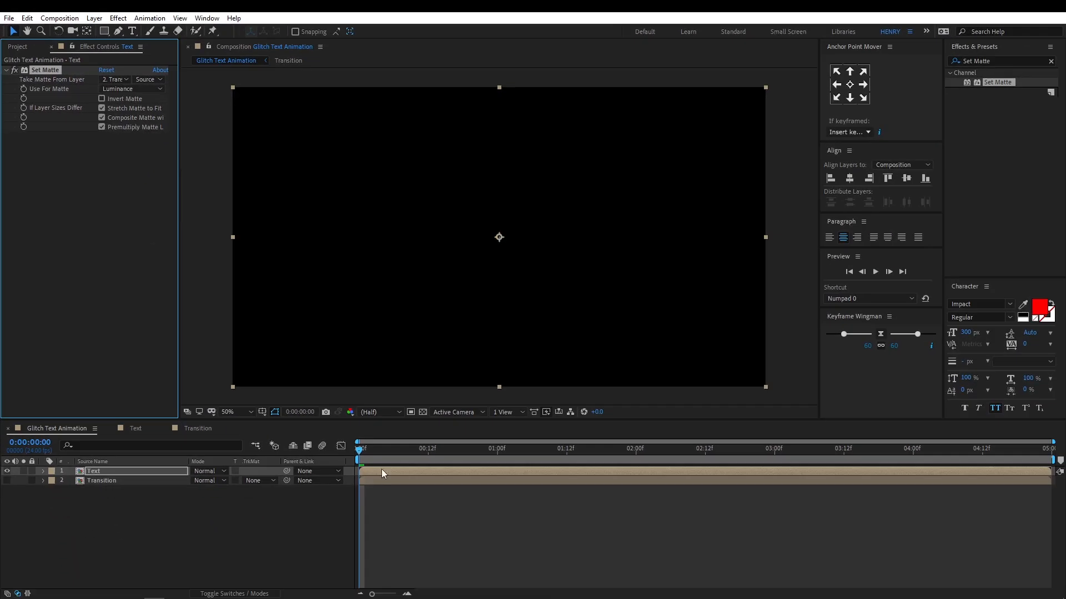
drag(449, 531, 523, 535)
drag(431, 454, 349, 464)
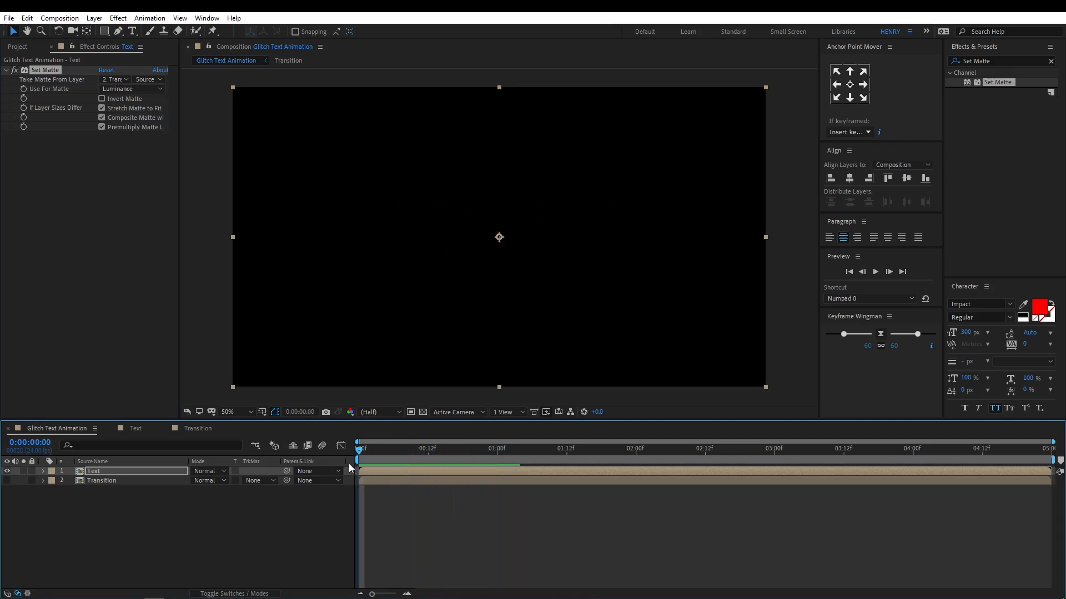
Create an adjustment layer above the Text layer and rename it Glitch.
right_click(154, 535)
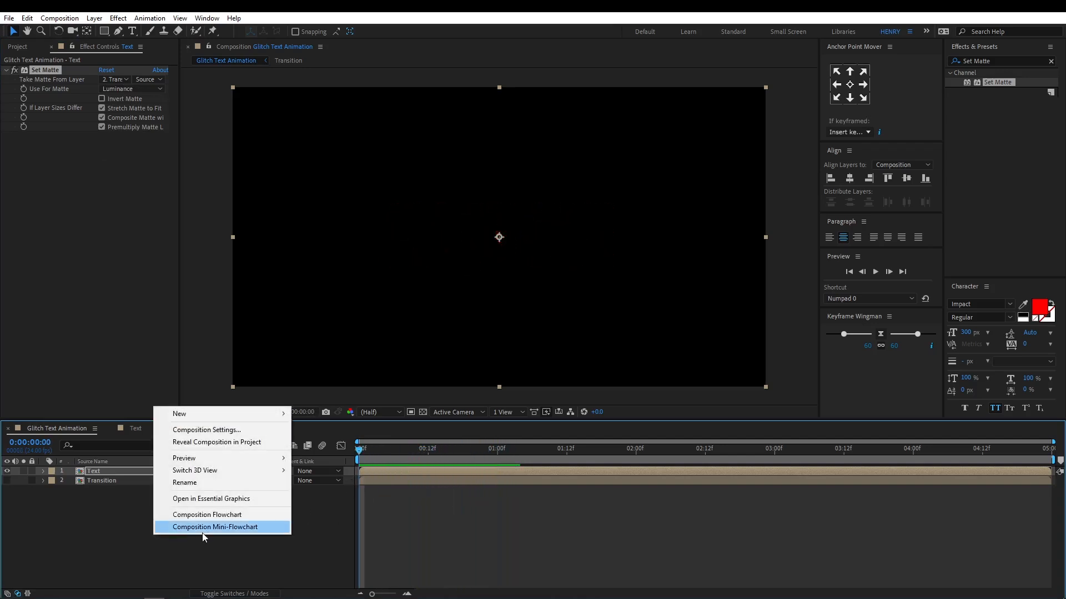
mouse_move(252, 415)
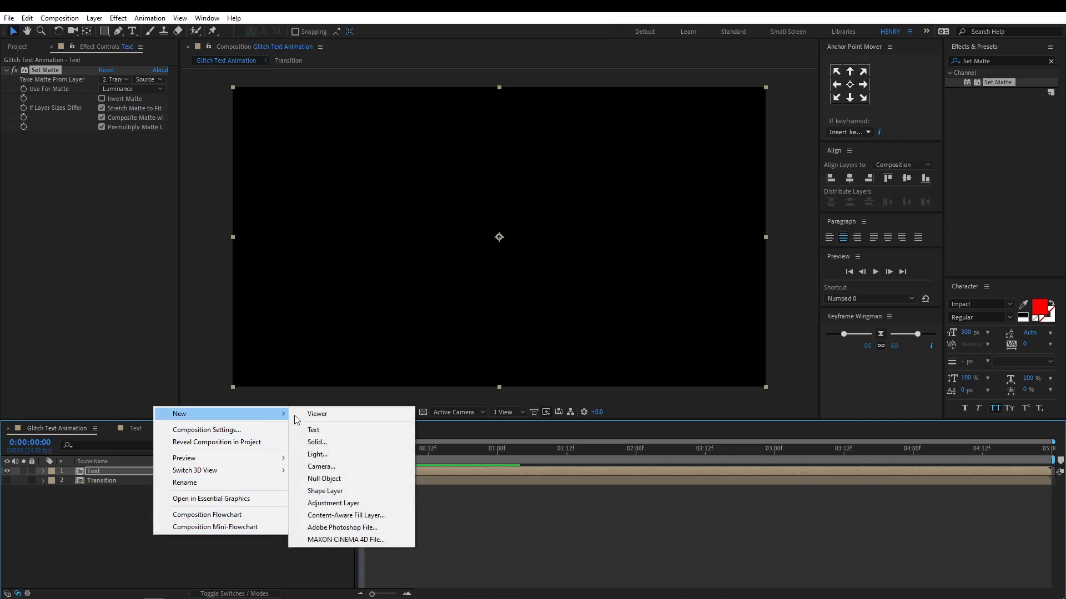
click(366, 503)
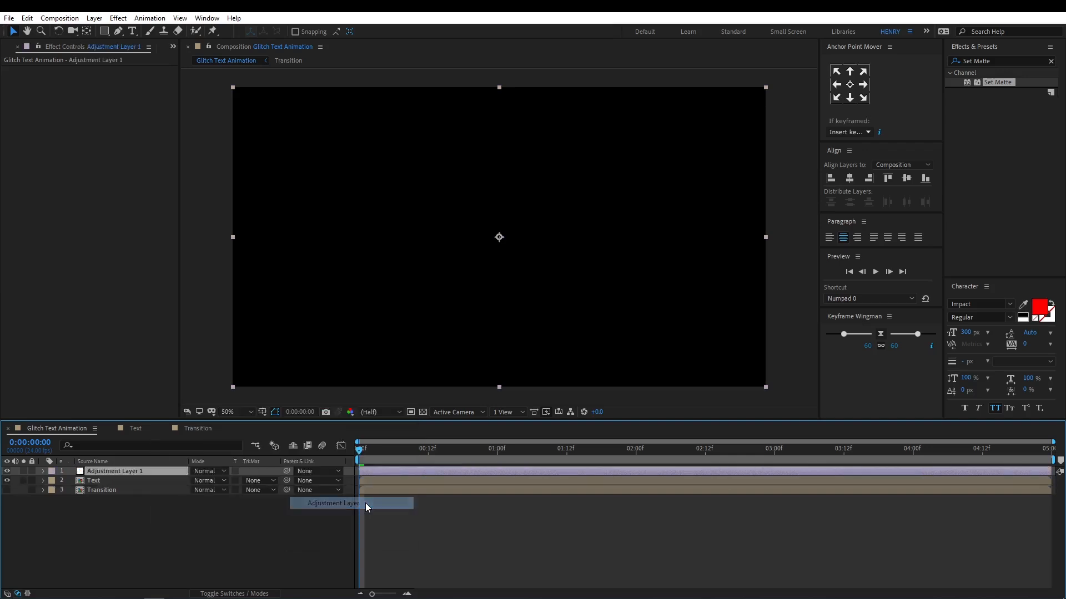
right_click(171, 474)
click(192, 465)
text(Glitc)
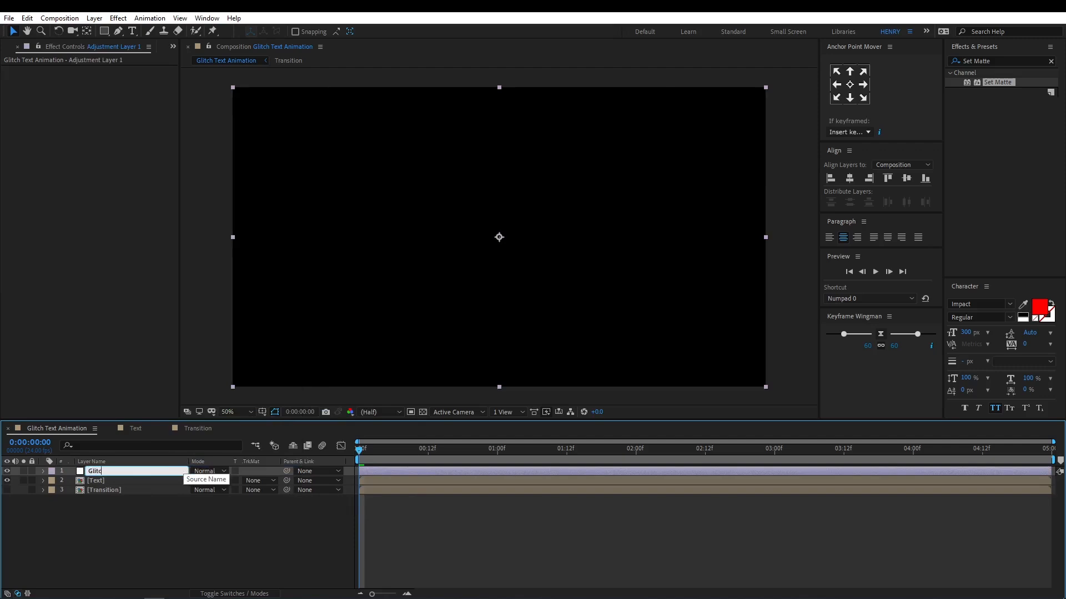
text(h)
key(Return)
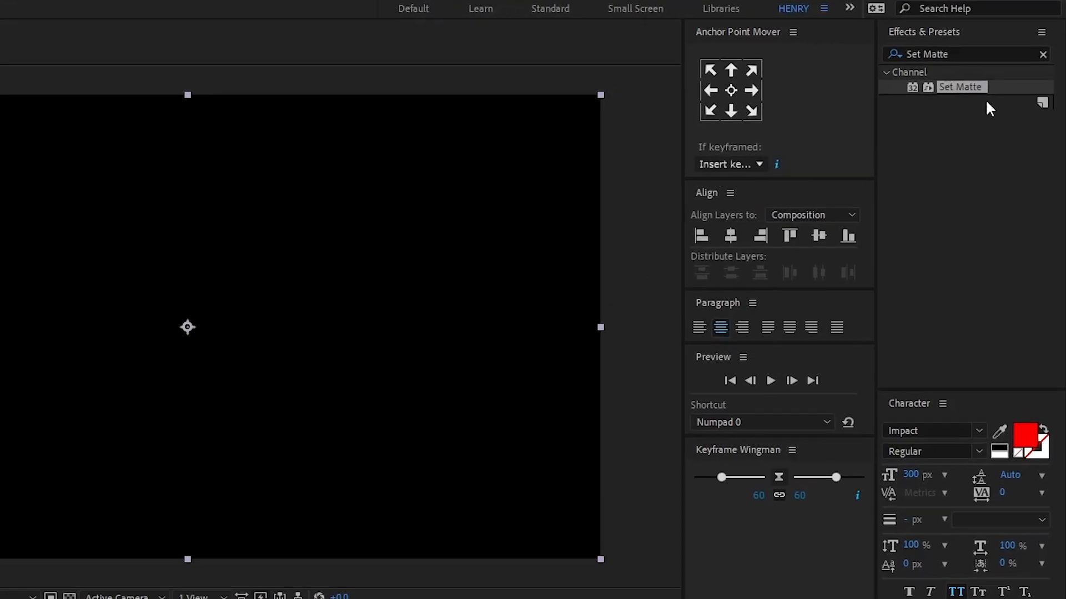
Find the Displacement Map effect, apply it to the Glitch layer, and return to the start of the composition.
click(1042, 54)
click(1013, 52)
text(D)
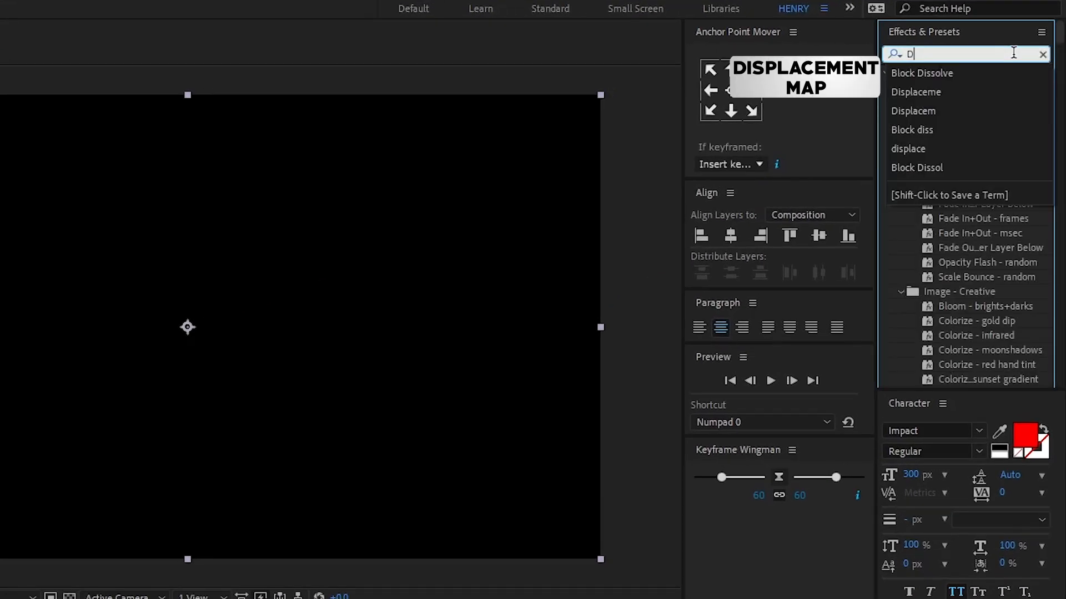
text(isplacement M)
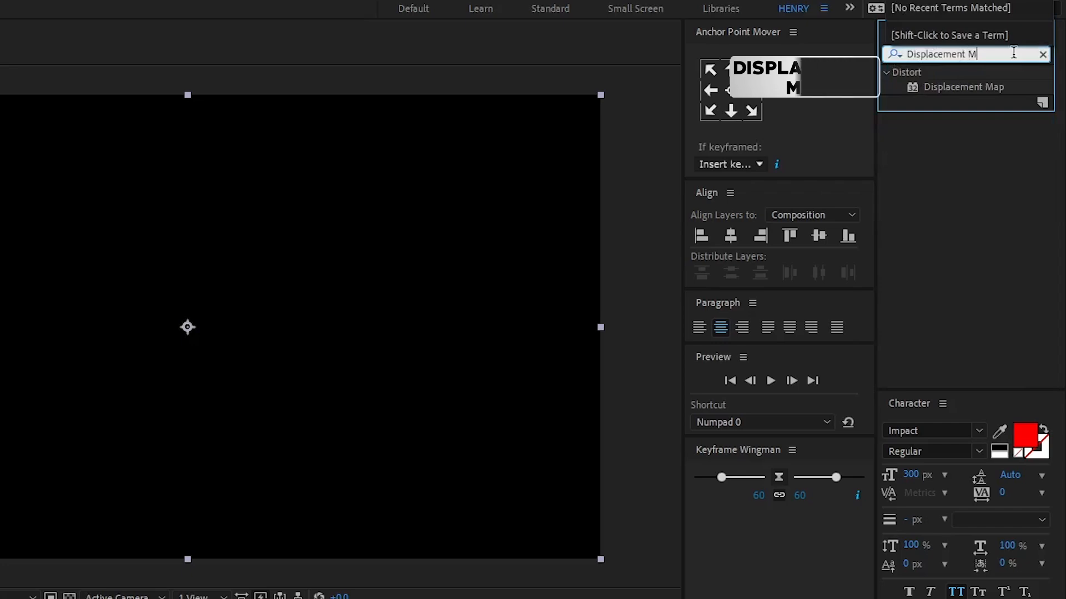
text(ap)
drag(969, 86, 0, 598)
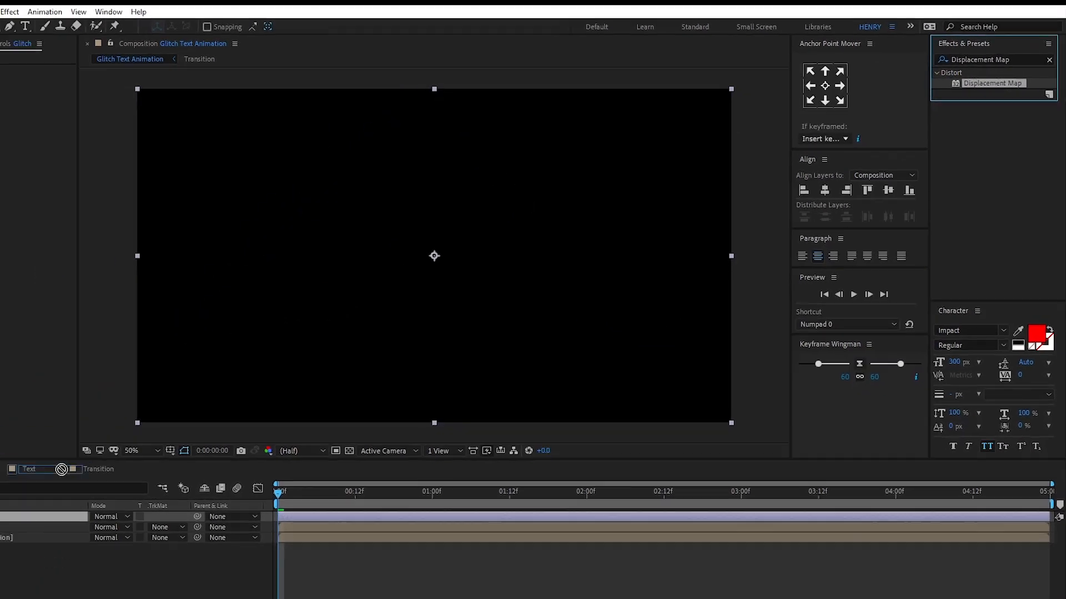
drag(61, 470, 51, 507)
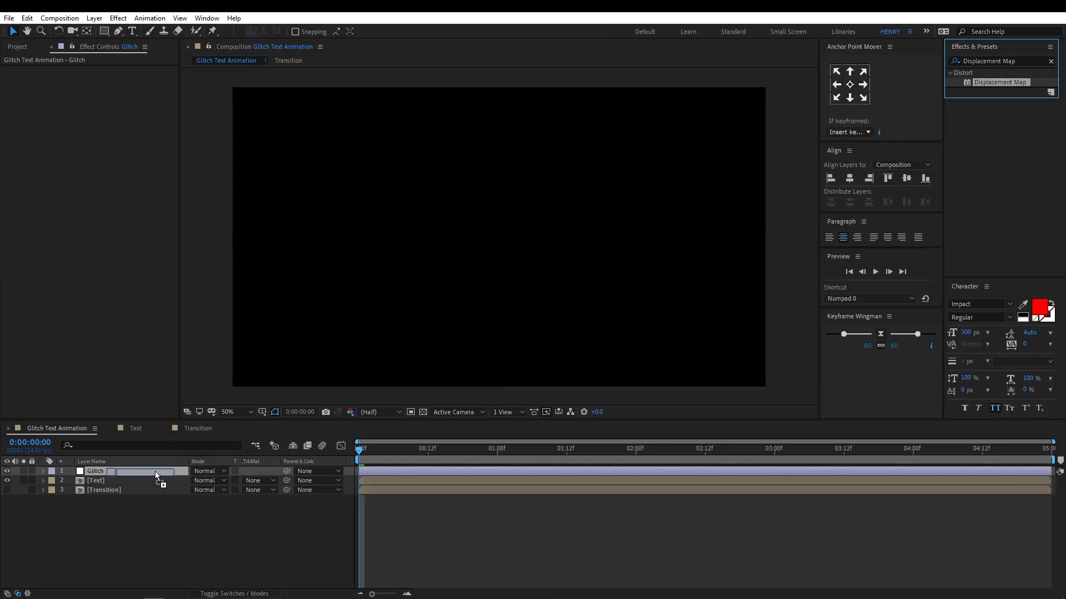
drag(154, 472, 154, 471)
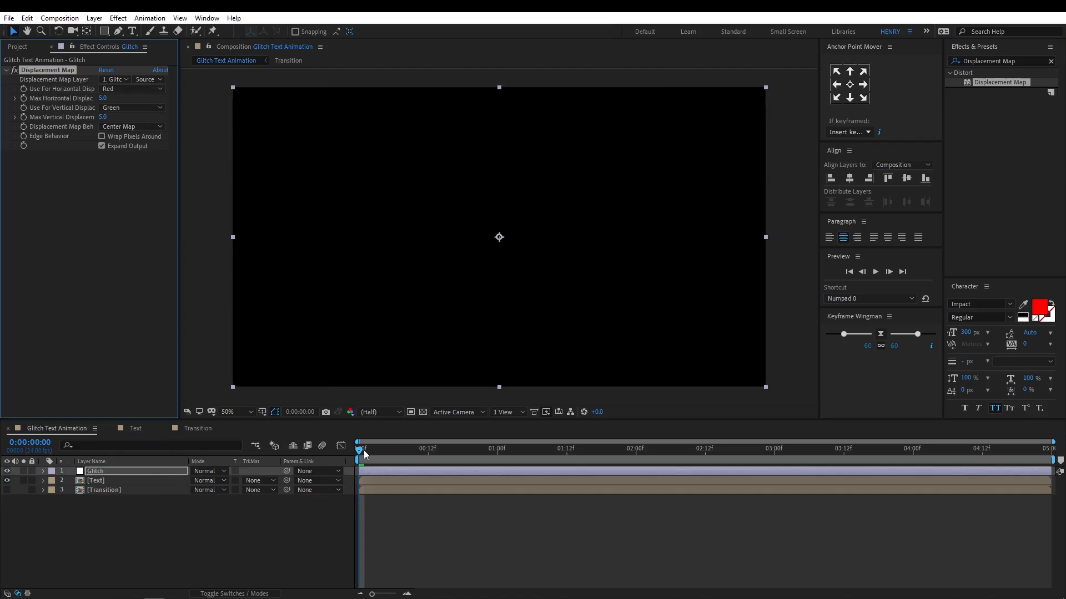
drag(363, 451, 342, 450)
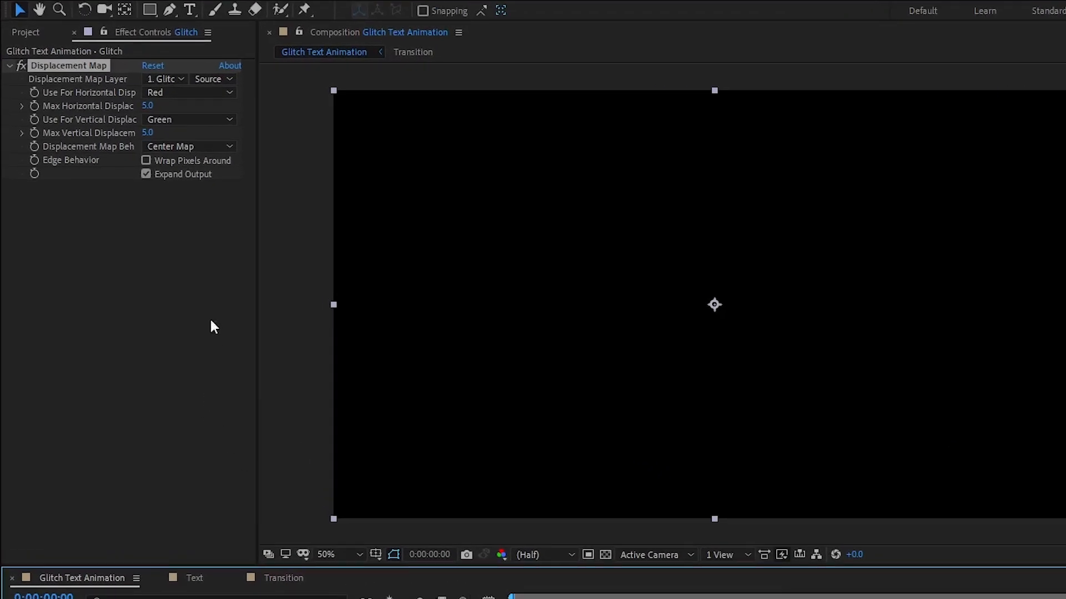
Set the Displacement Map's horizontal and vertical displacement sources to Alpha and its maximum horizontal displacement to 0.
click(195, 91)
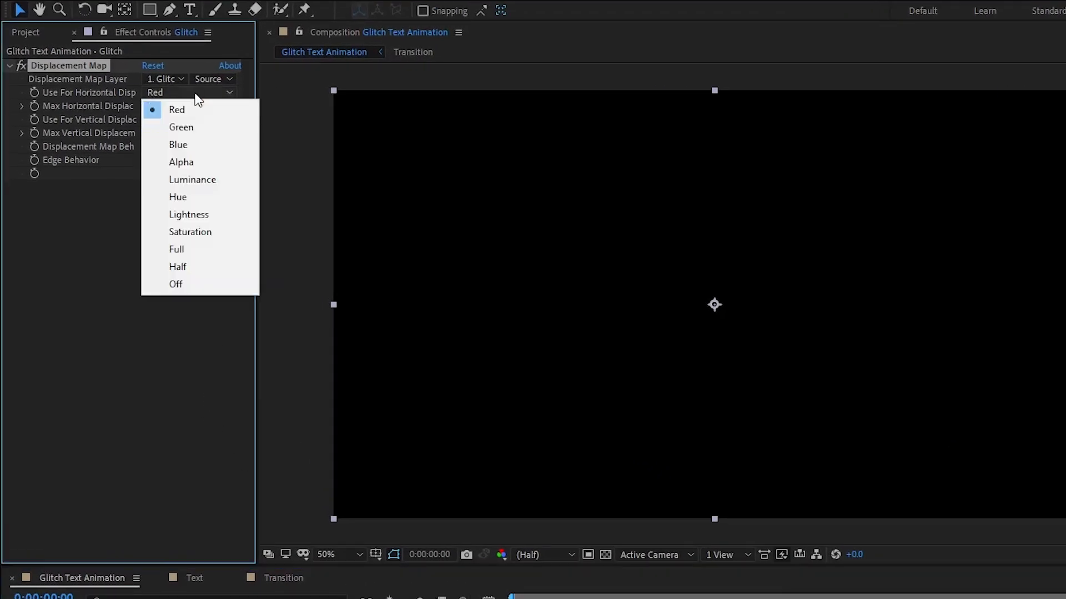
click(196, 162)
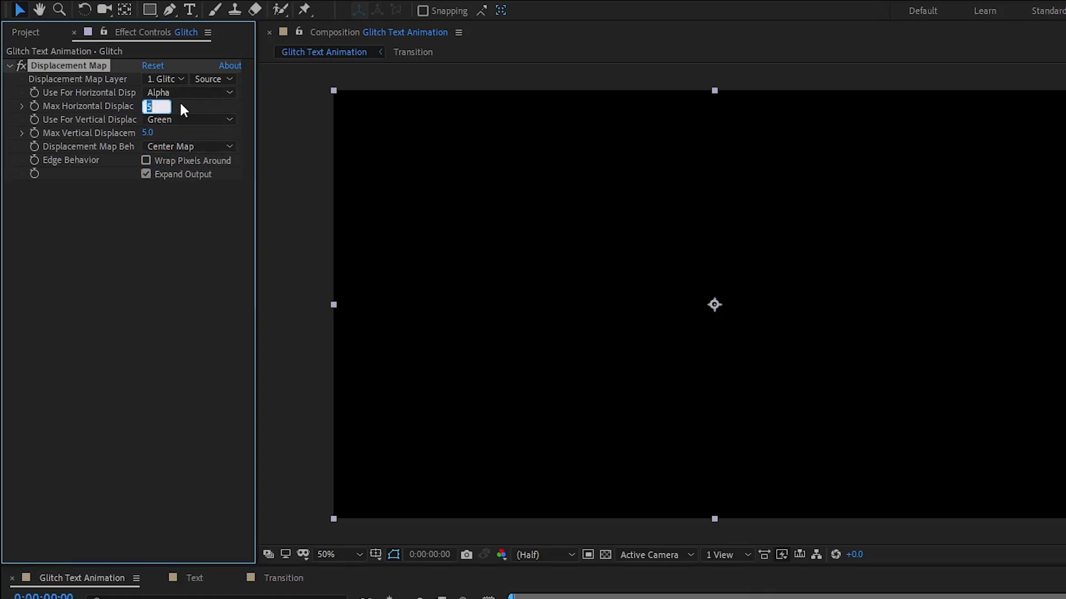
text(0)
key(Return)
click(186, 119)
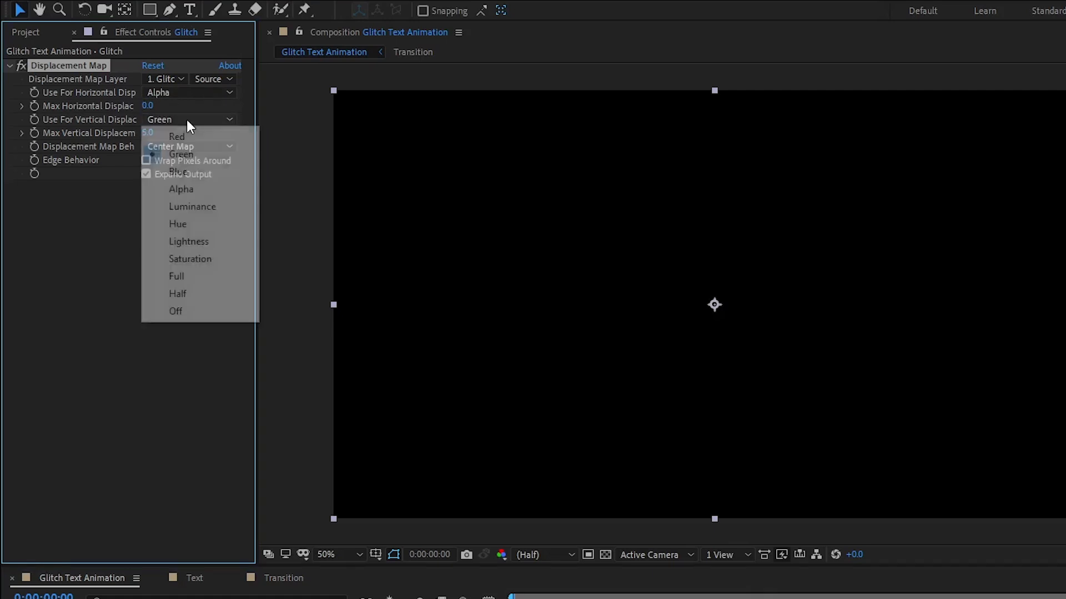
click(204, 192)
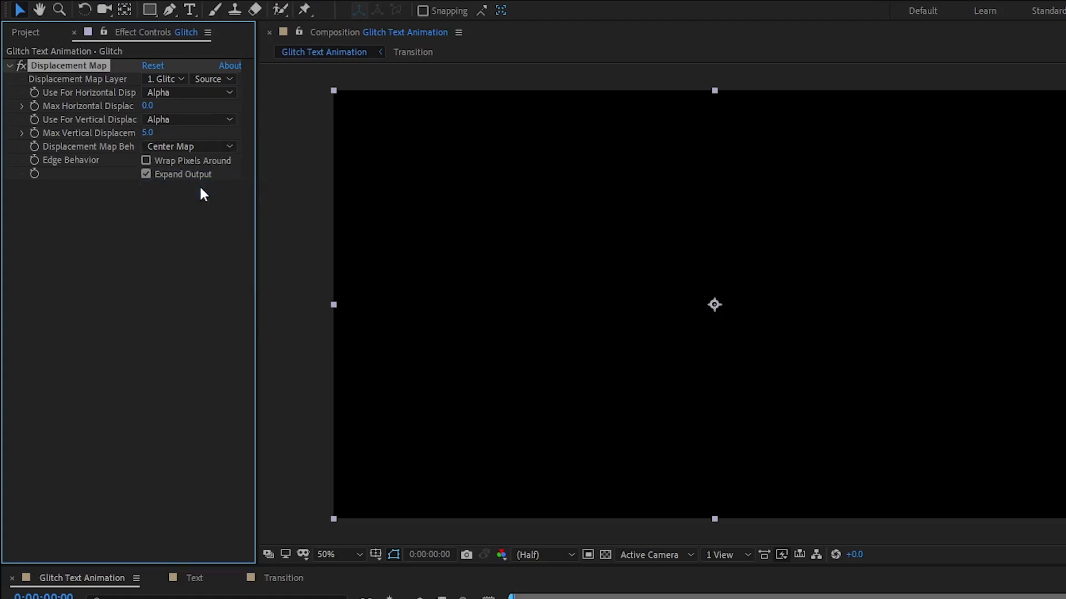
Keyframe Max Vertical Displacement from -750 at the first frame to 0 at one second, and scrub through the animation.
click(148, 133)
text(-7)
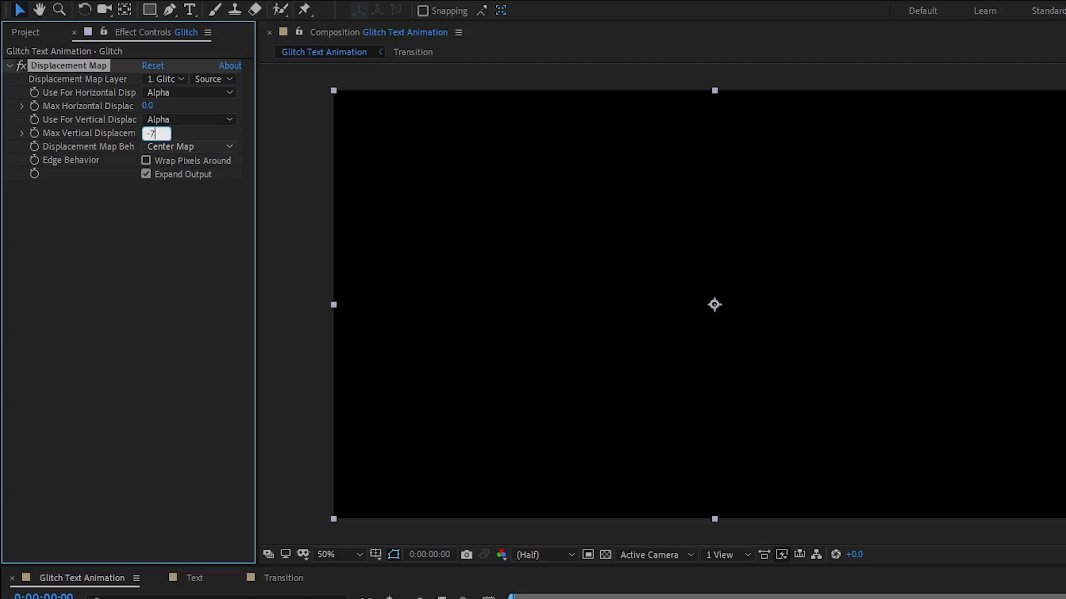
key(Return)
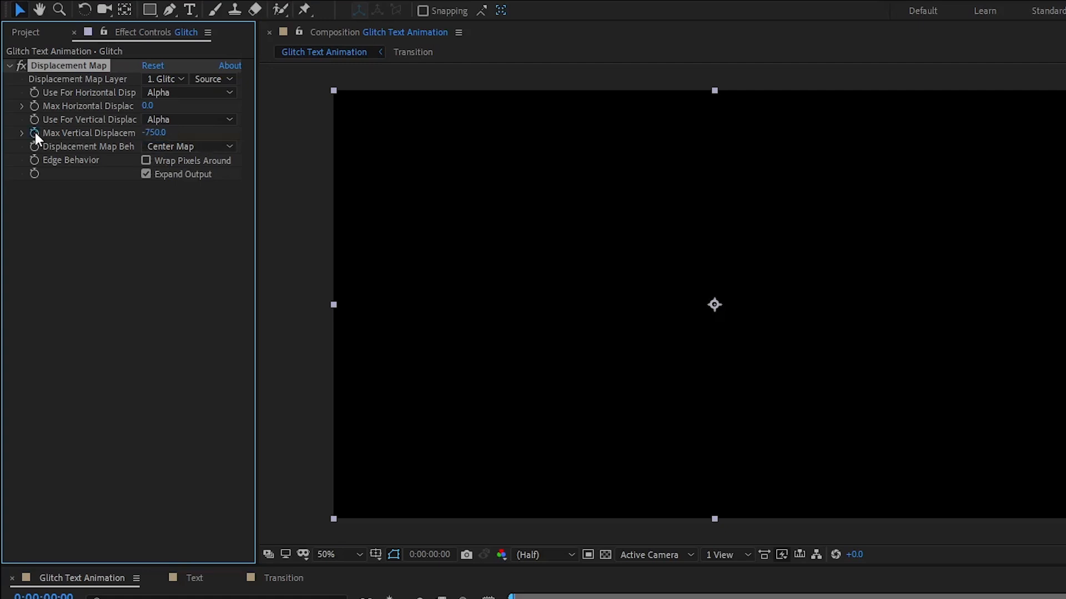
click(711, 440)
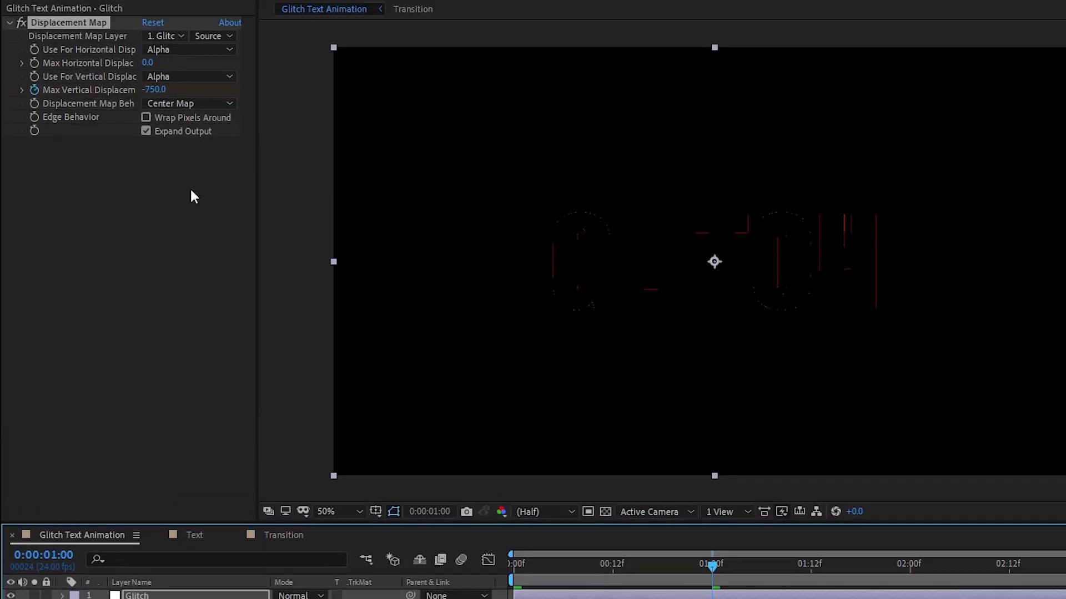
click(149, 138)
text(0)
key(Return)
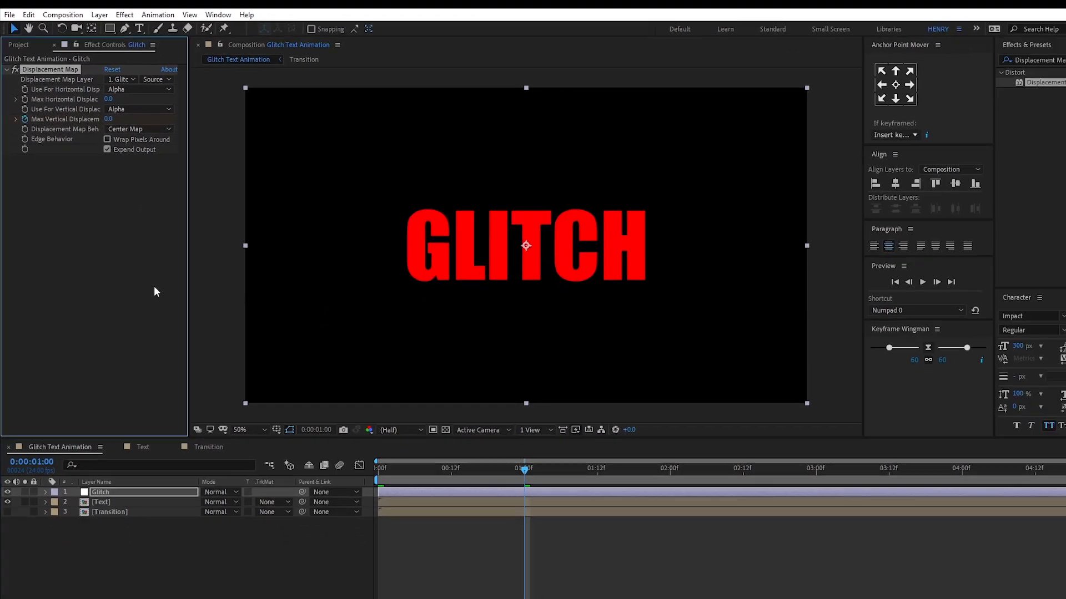
drag(398, 480, 472, 481)
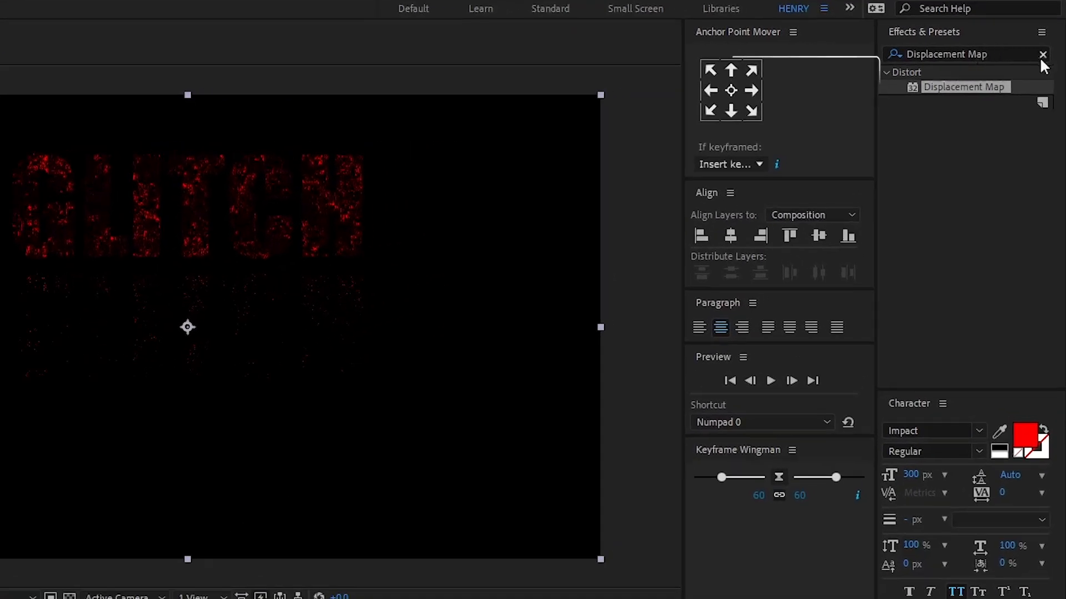
Find the Minimax effect and apply it to the Glitch layer.
click(1050, 61)
click(1021, 53)
text(Minimax)
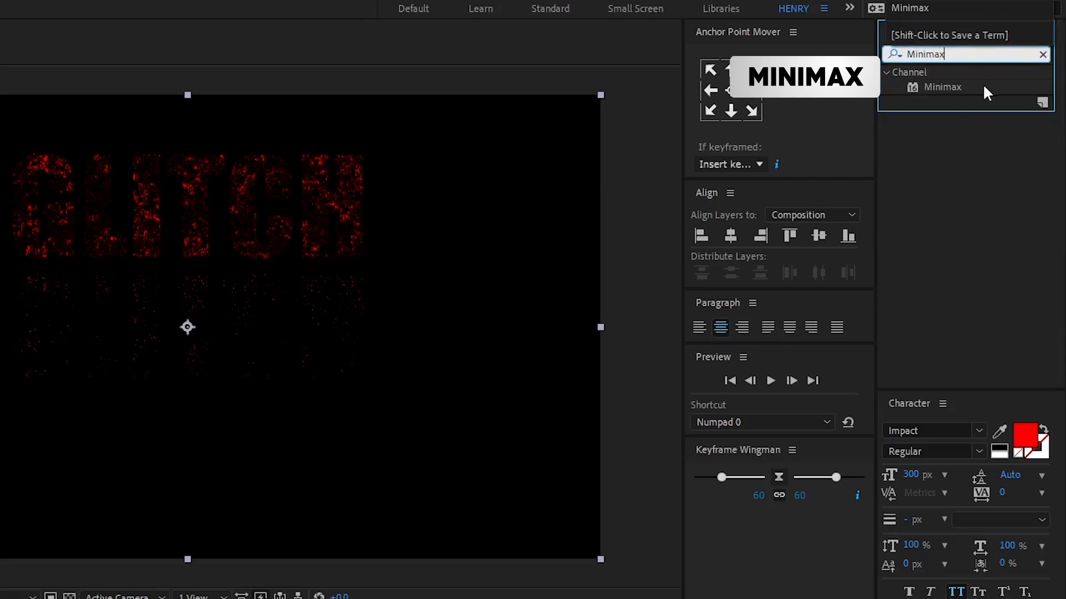
drag(950, 86, 151, 471)
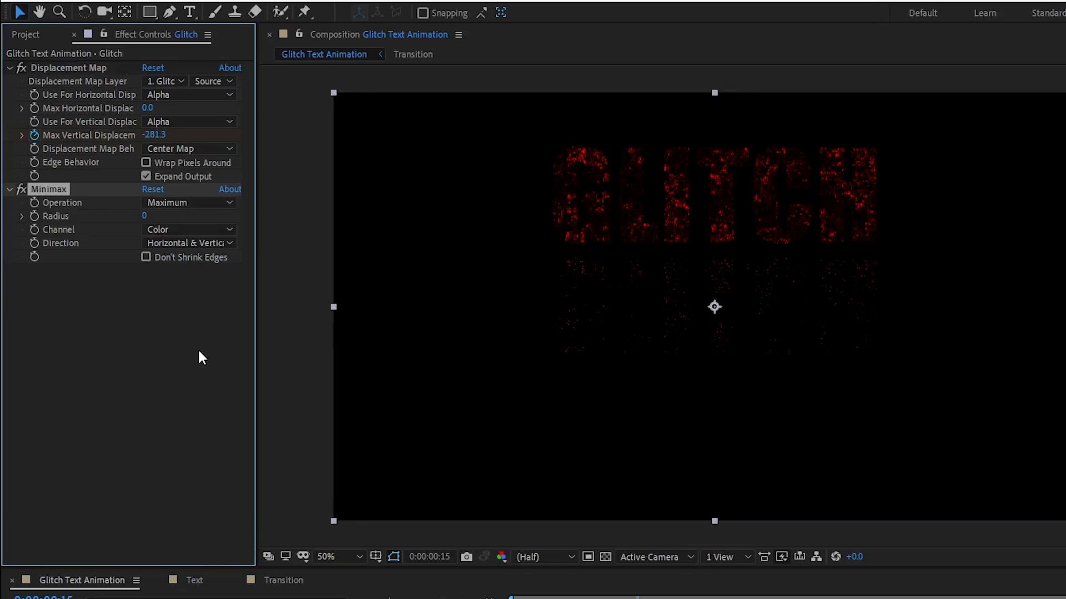
Set Minimax to Maximum Then Minimum, Alpha and Color channel and Just Vertical direction, with Don't Shrink Edges enabled.
click(205, 204)
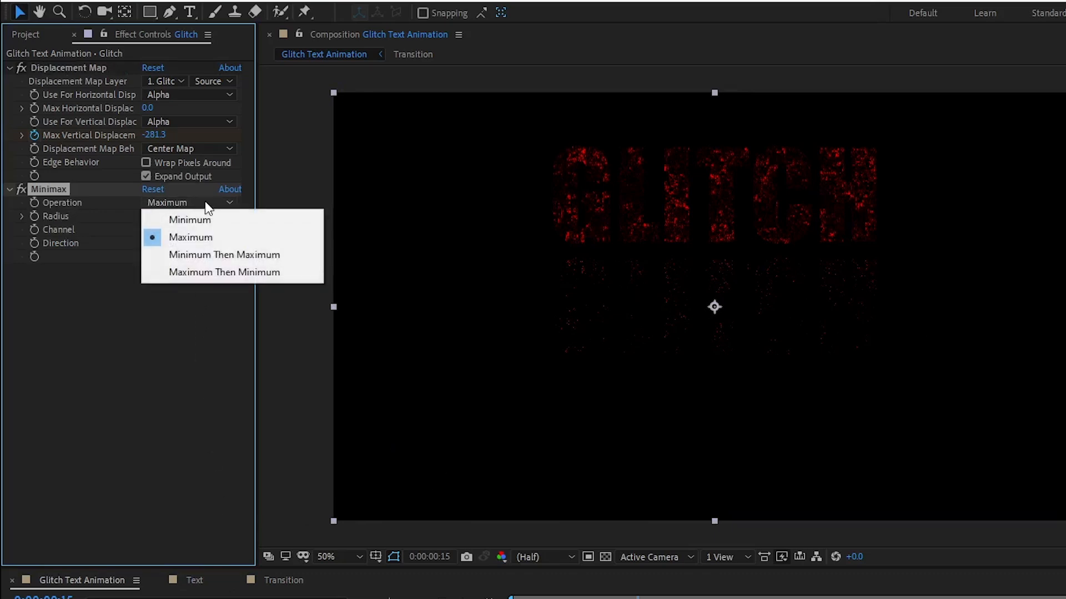
click(216, 274)
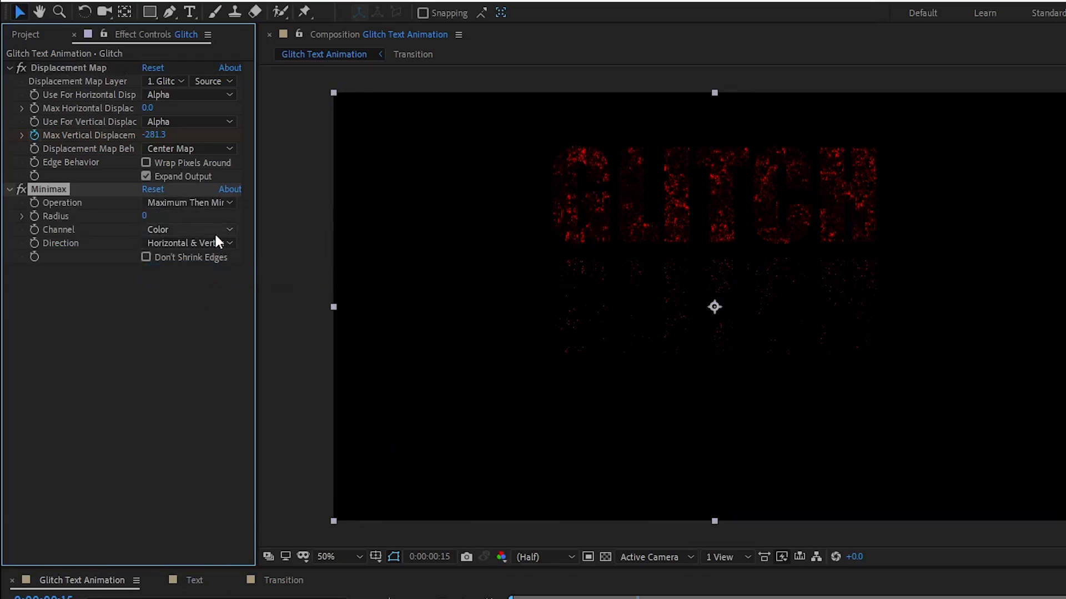
click(214, 230)
click(216, 262)
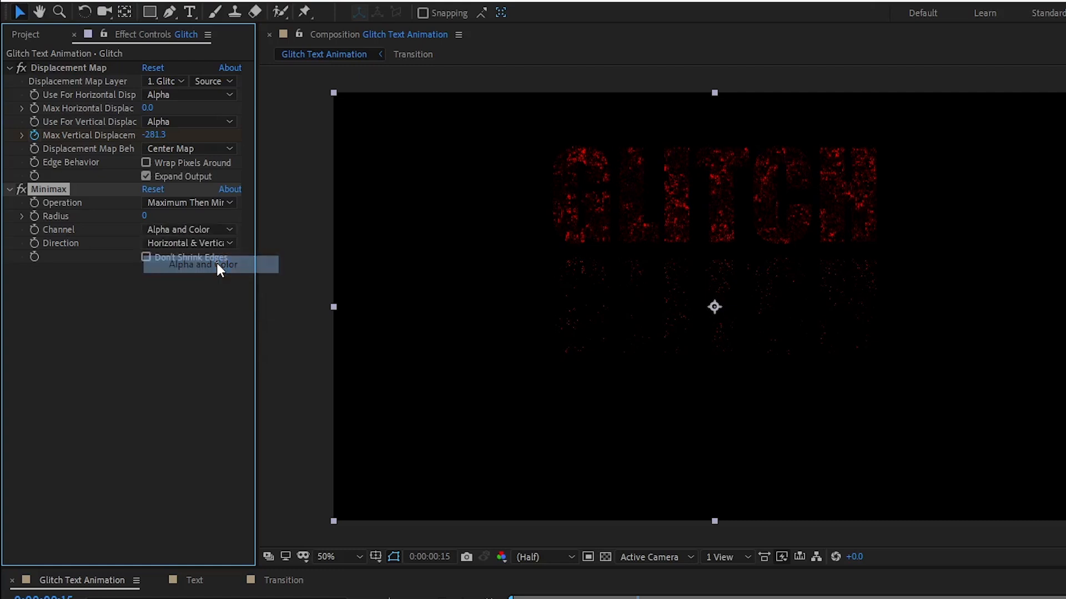
click(215, 243)
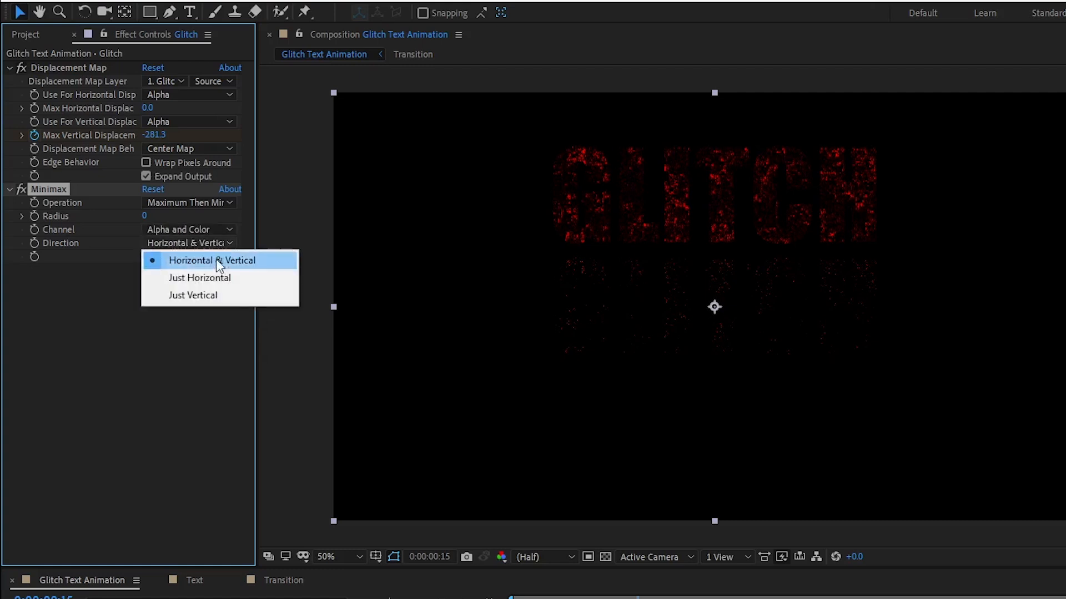
click(217, 295)
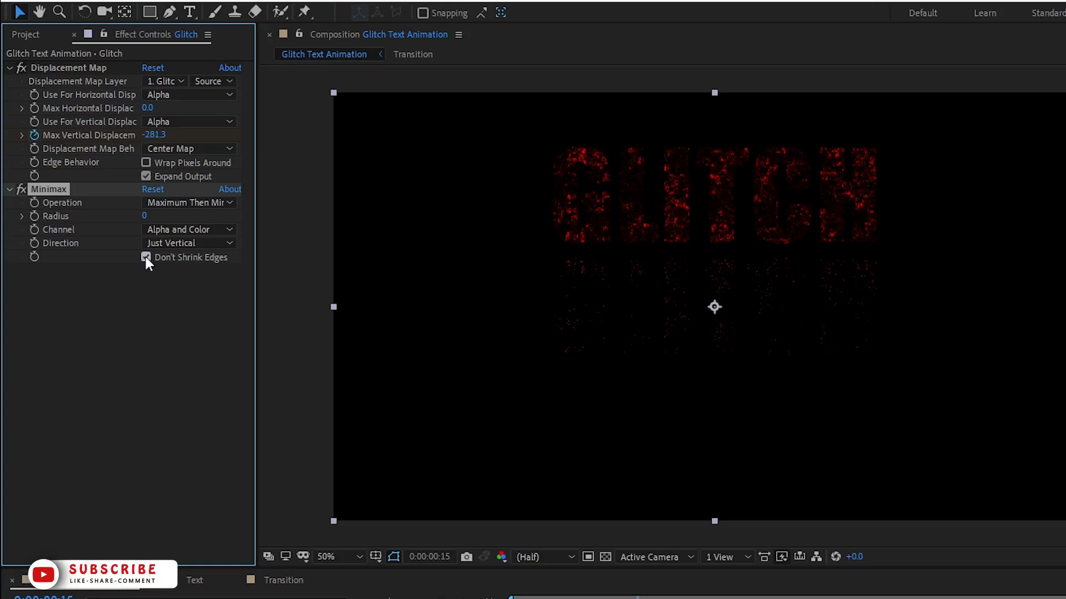
Add a Minimax Radius keyframe of 500 at frame 12.
drag(639, 437, 612, 437)
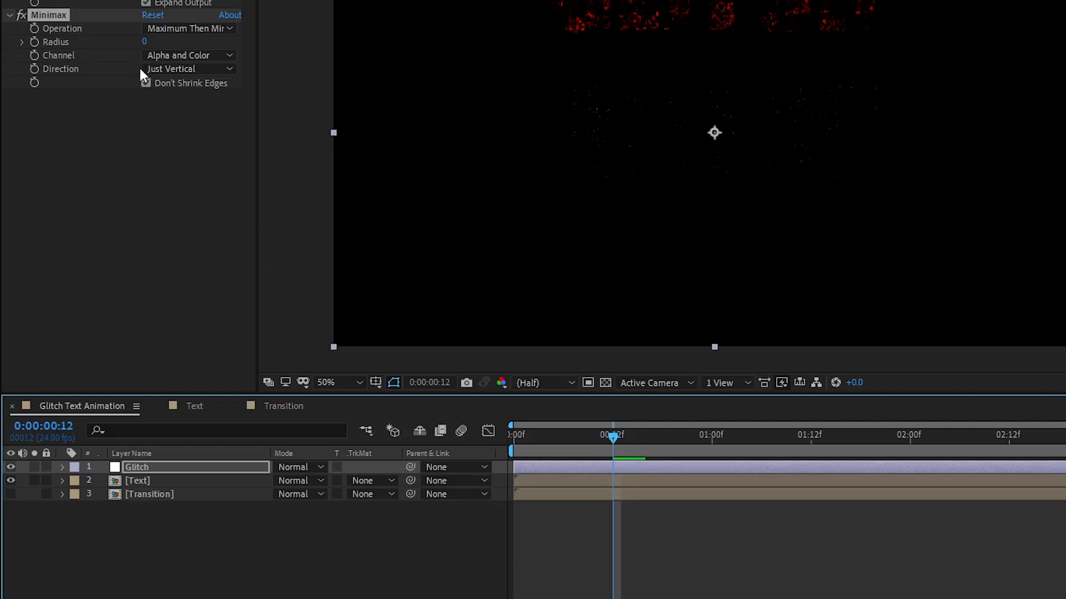
click(143, 41)
text(500)
key(Return)
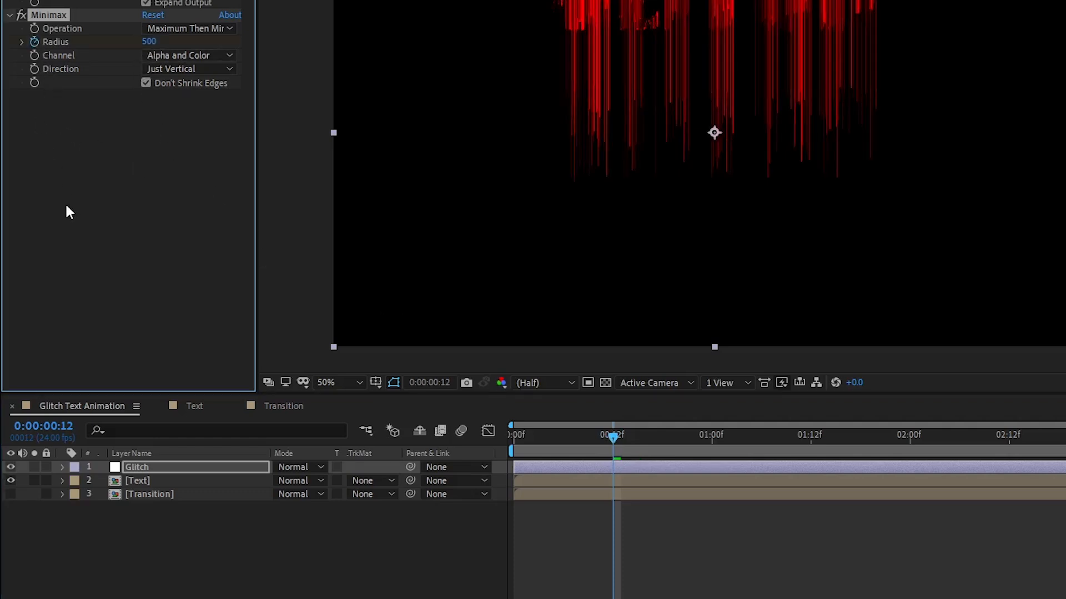
Add a Minimax Radius keyframe of 0 at one second on the Glitch layer.
click(710, 438)
click(148, 41)
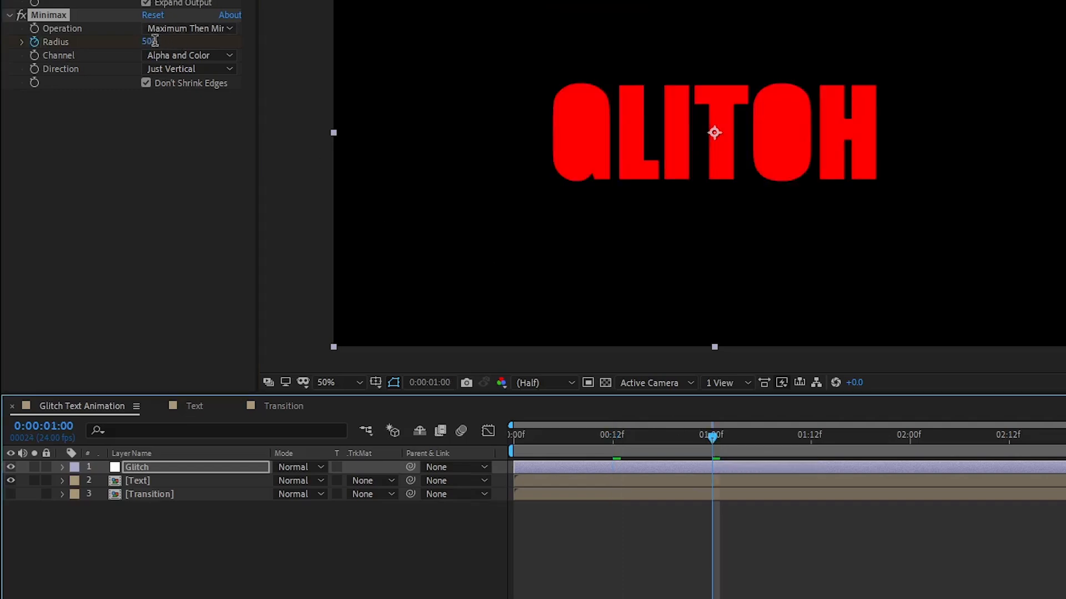
text(0)
key(Return)
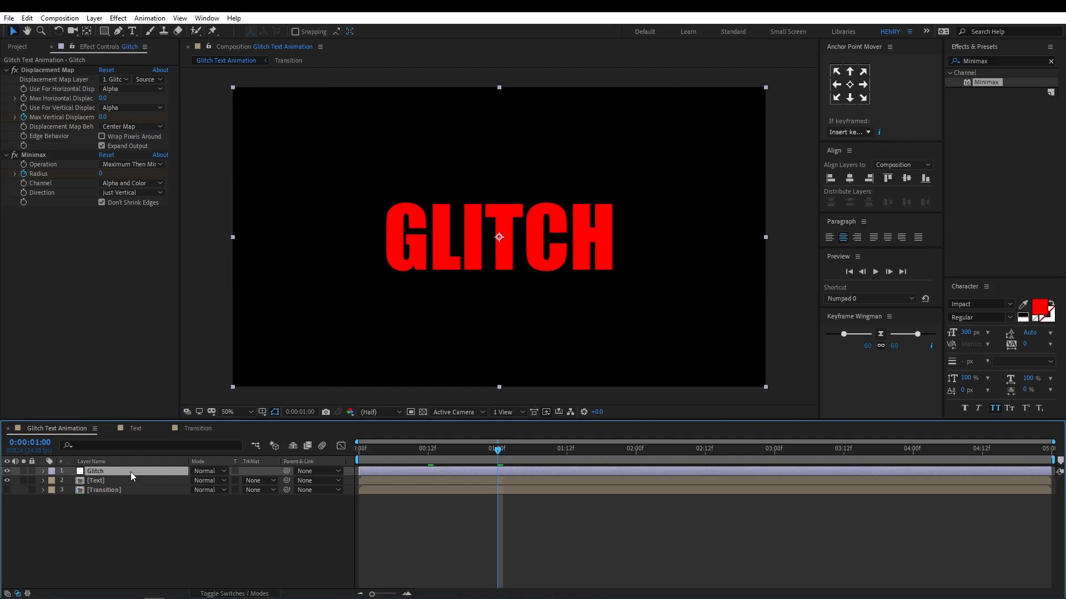
Reveal the Glitch layer's keyframes and apply Easy Ease to all Max Vertical Displacement and Minimax Radius keyframes.
key(u)
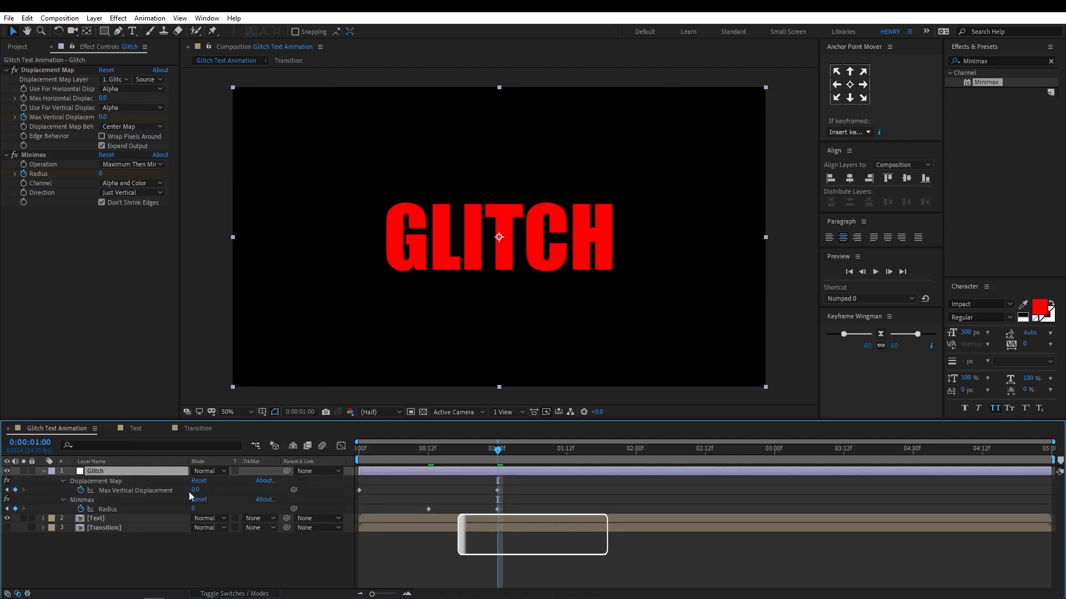
drag(513, 483, 348, 509)
right_click(358, 492)
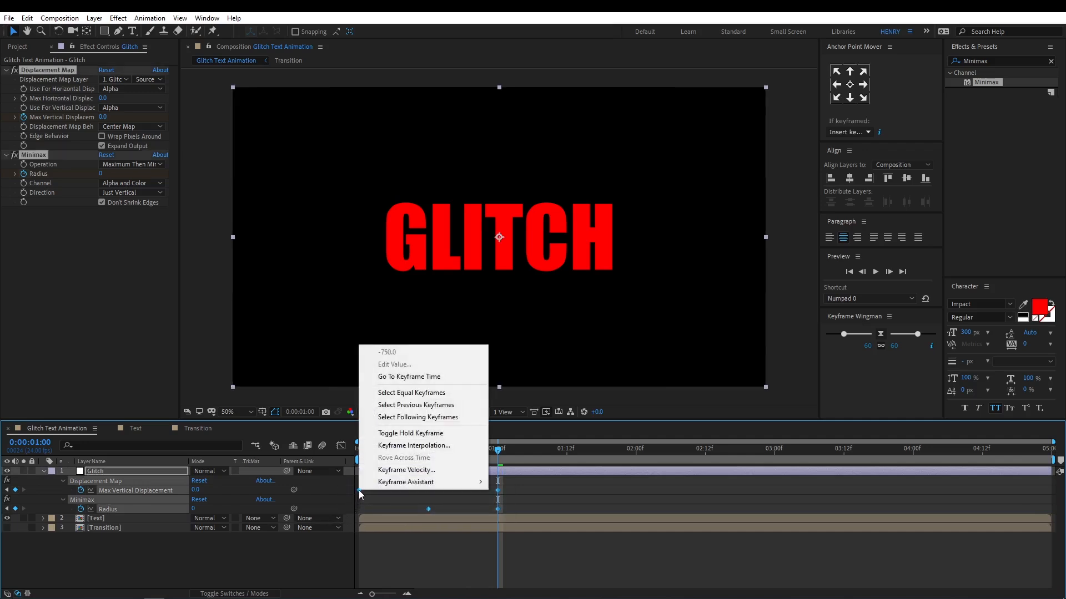
mouse_move(373, 487)
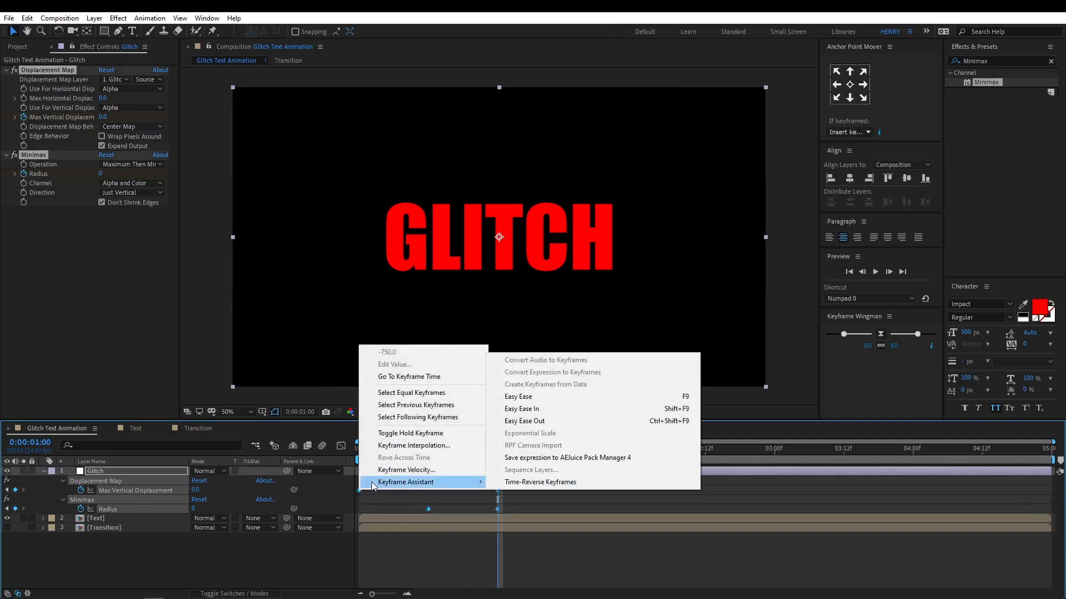
click(597, 396)
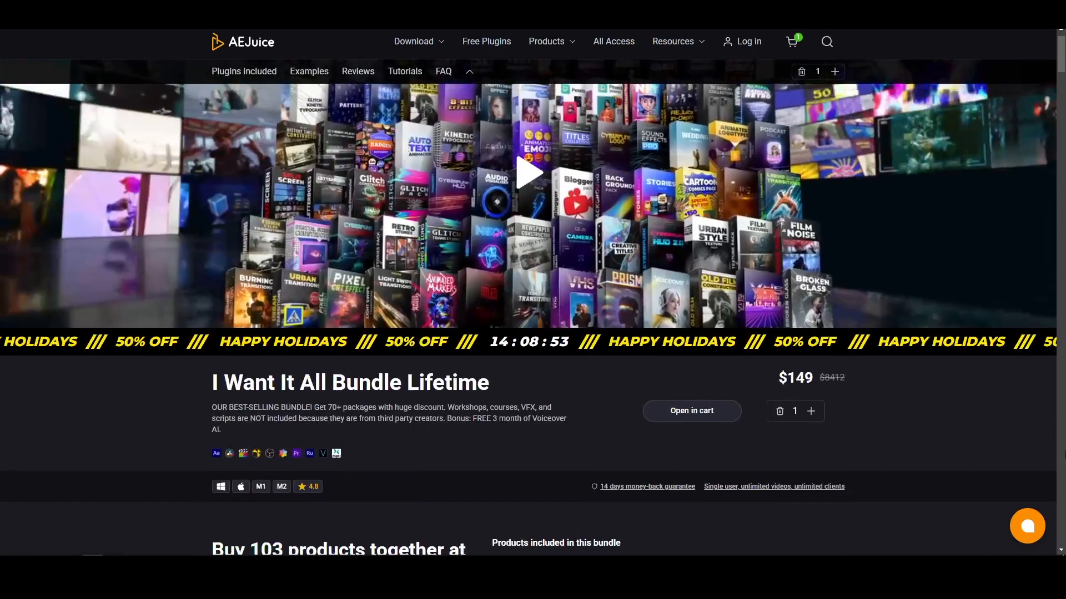
scroll(529, 307, up, 1)
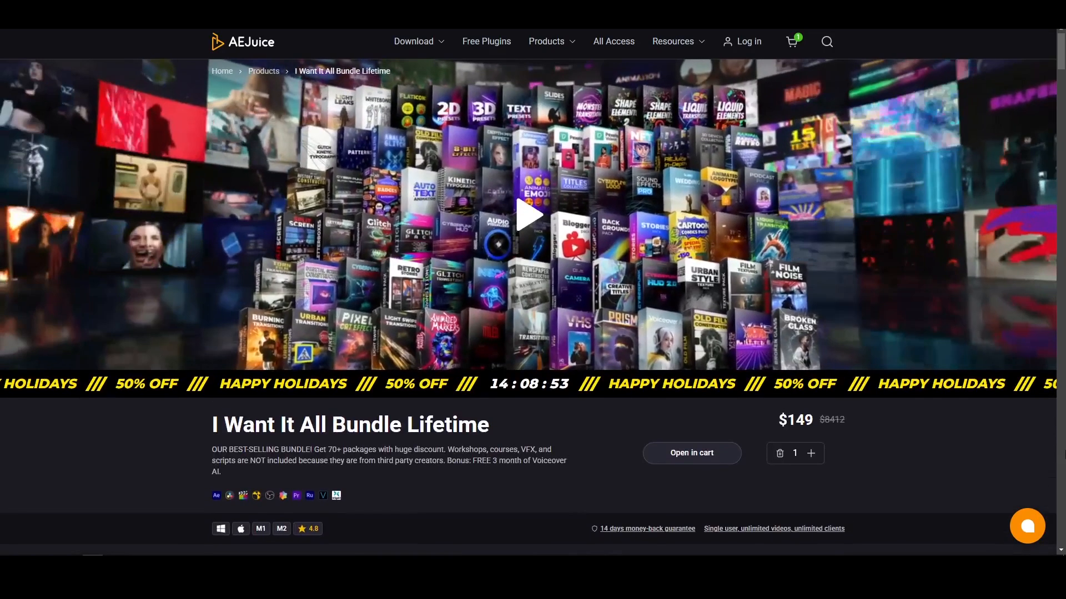